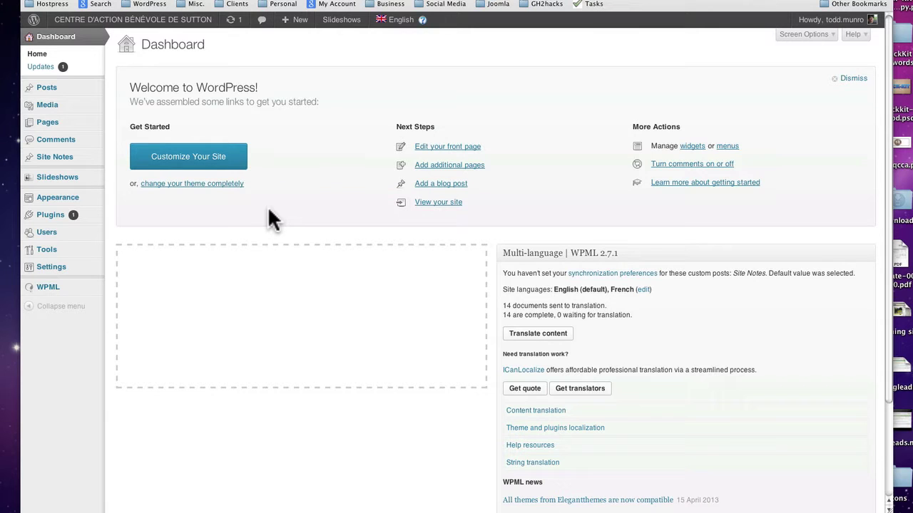
Step: Dismiss the Welcome to WordPress panel and drag the Multi-language | WPML box ahead of Recent Drafts
click(852, 79)
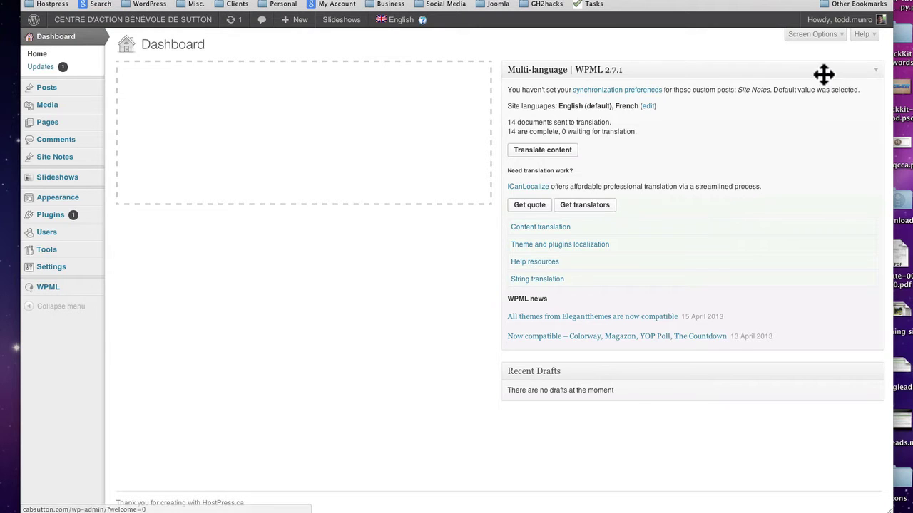
drag(823, 74, 385, 65)
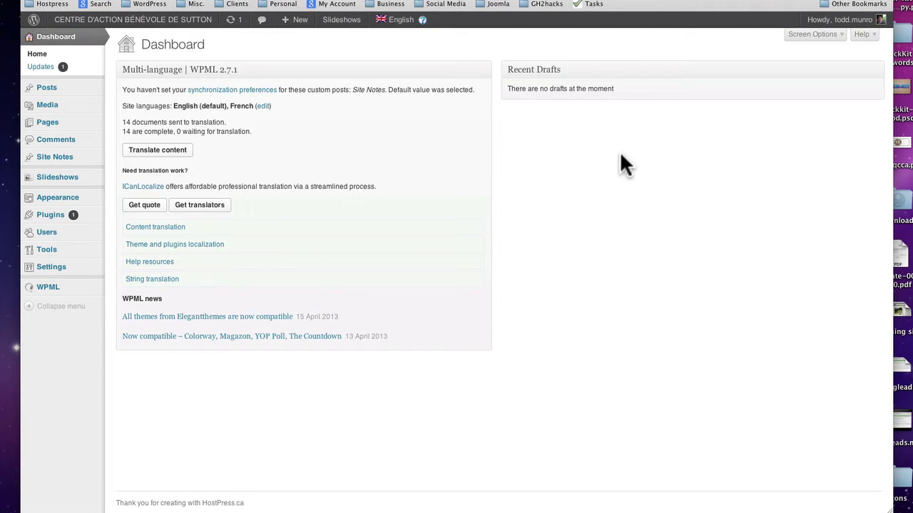
Step: In Screen Options, uncheck Multi-language | WPML 2.7.1 and keep Welcome unchecked
click(809, 34)
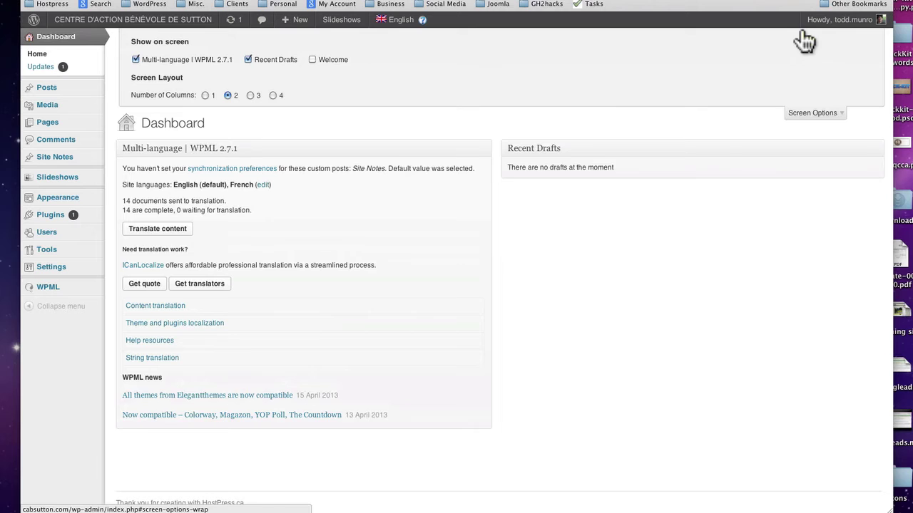
click(311, 60)
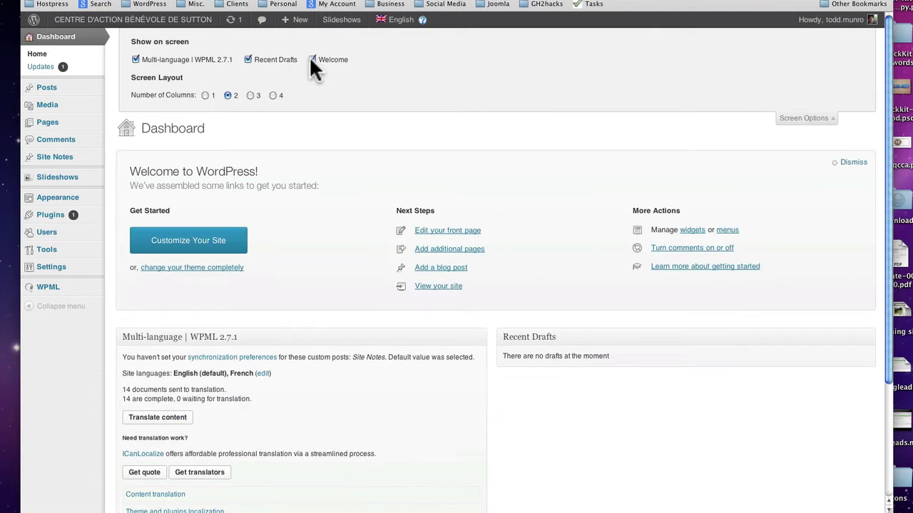
click(311, 60)
click(812, 118)
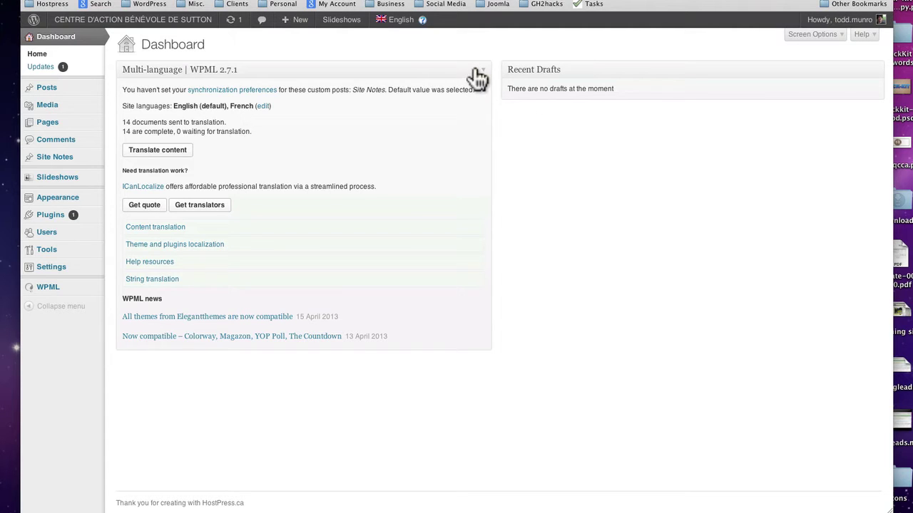
click(812, 34)
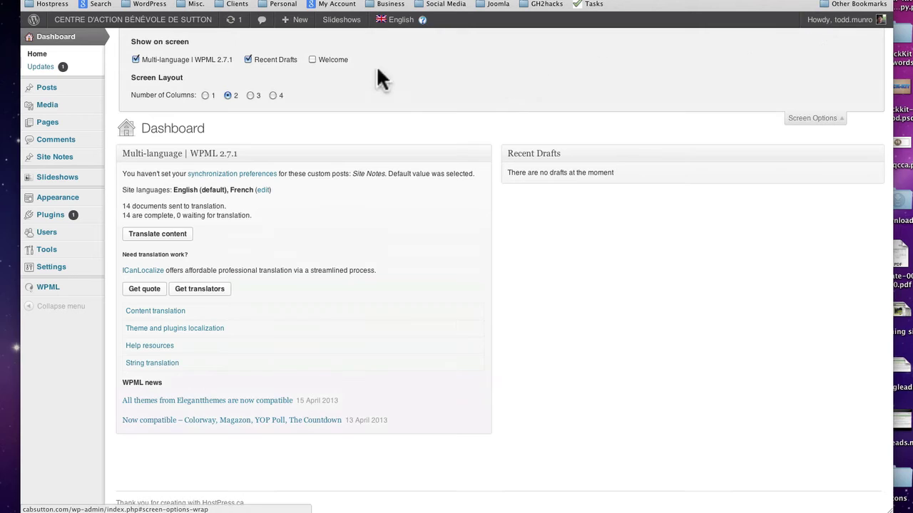
click(134, 59)
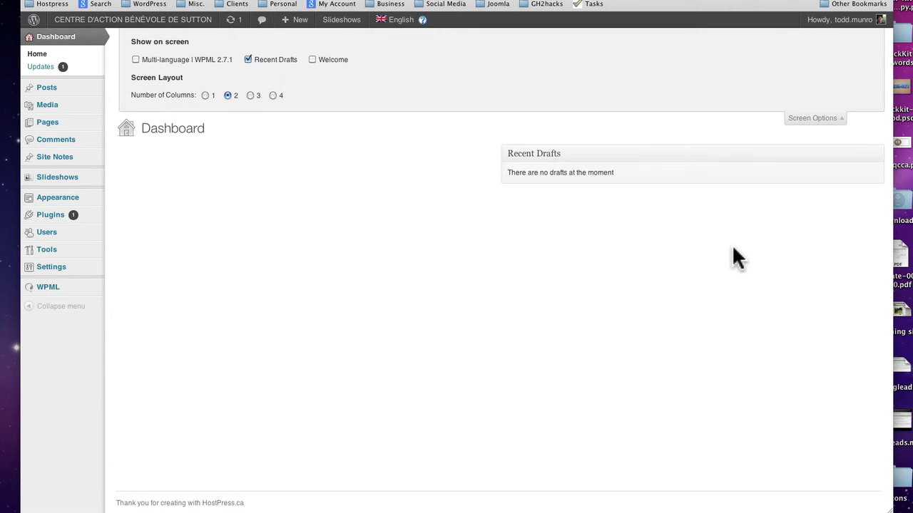
click(812, 119)
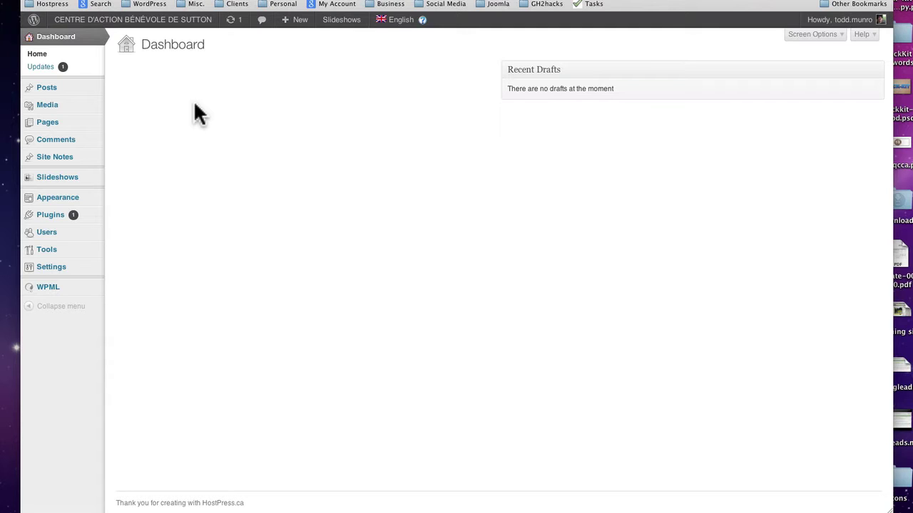
mouse_move(59, 294)
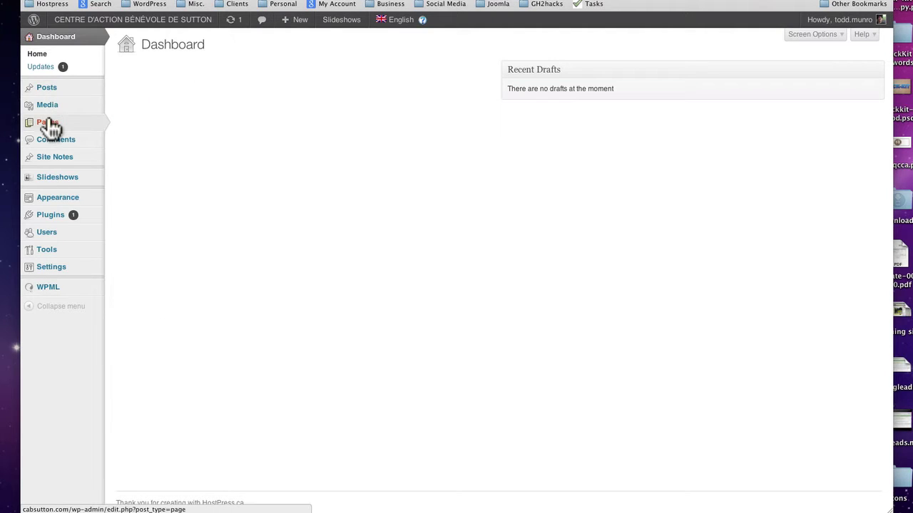
mouse_move(50, 125)
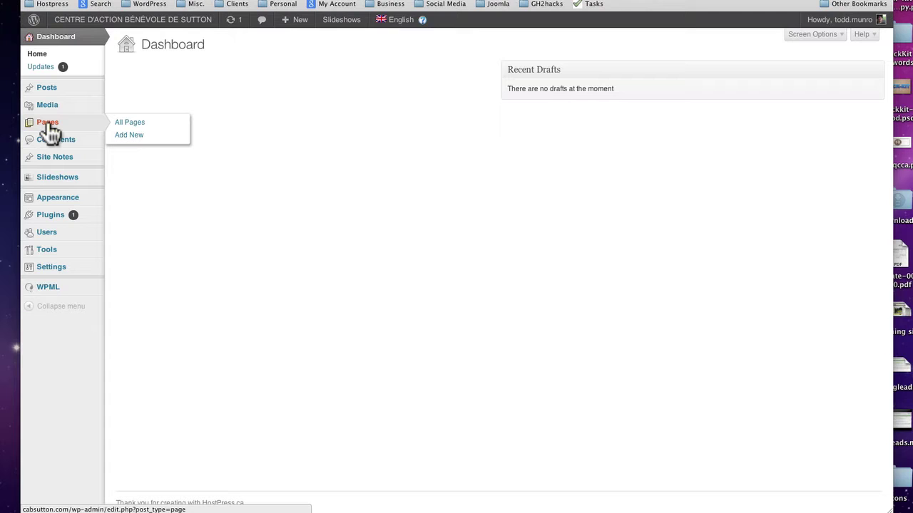
Step: Open the Pages list showing 10 published English pages and their French translation status
click(49, 124)
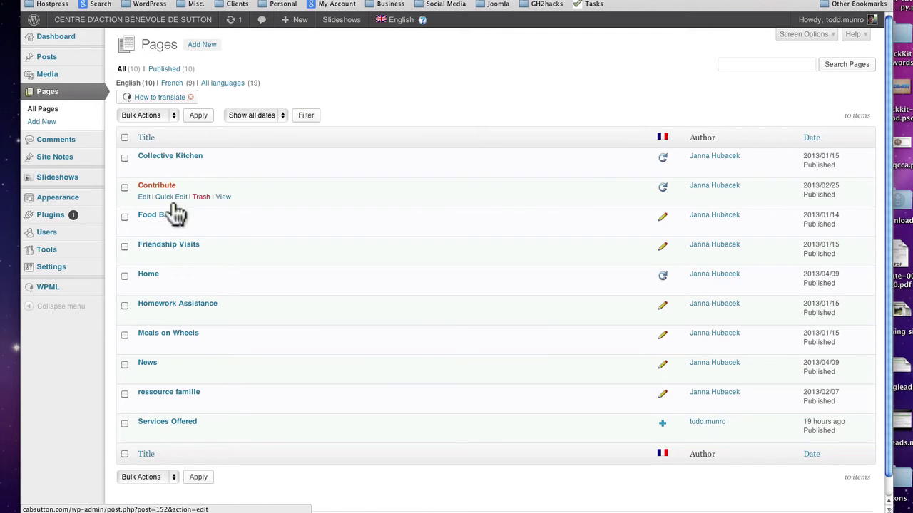
mouse_move(171, 440)
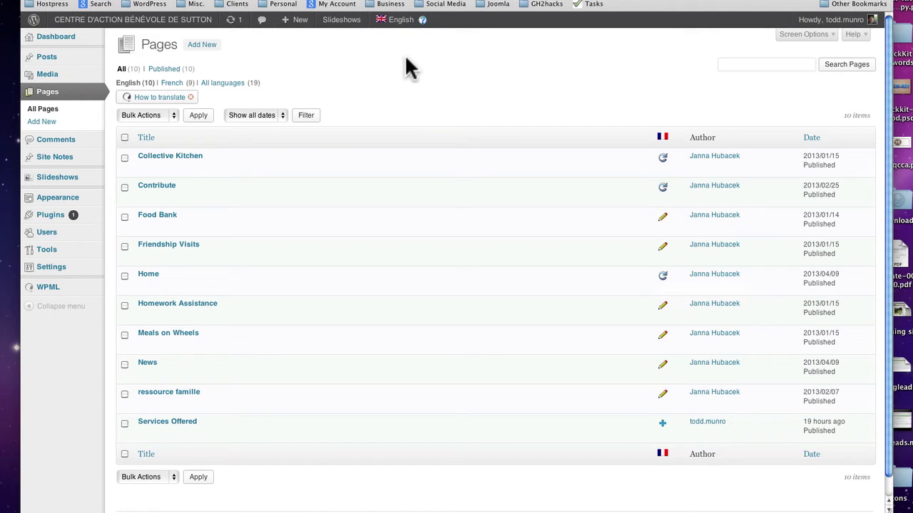
mouse_move(396, 24)
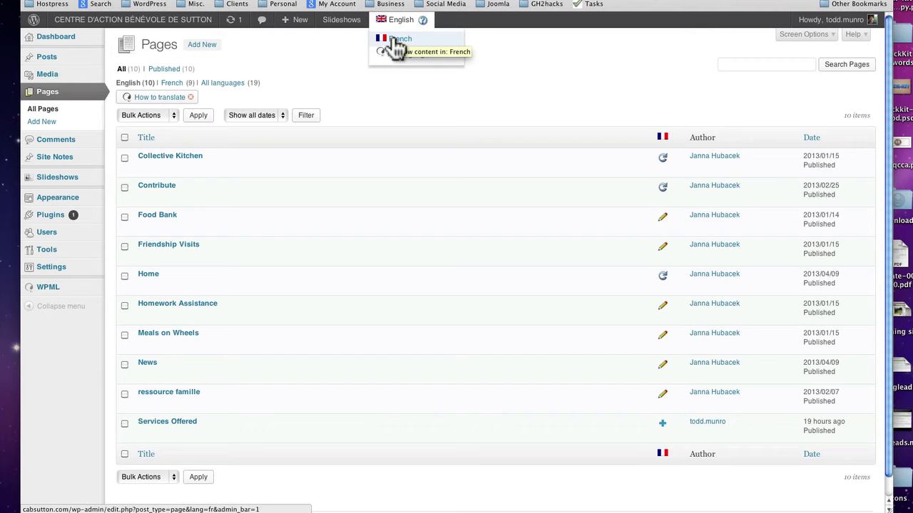
Step: Switch the admin bar language to French to list the 9 French pages, such as Accueil
click(396, 42)
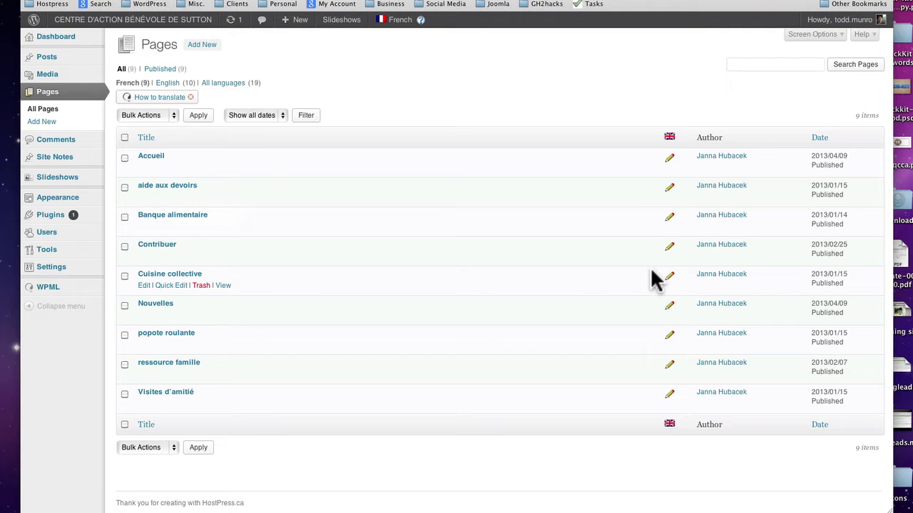
mouse_move(48, 61)
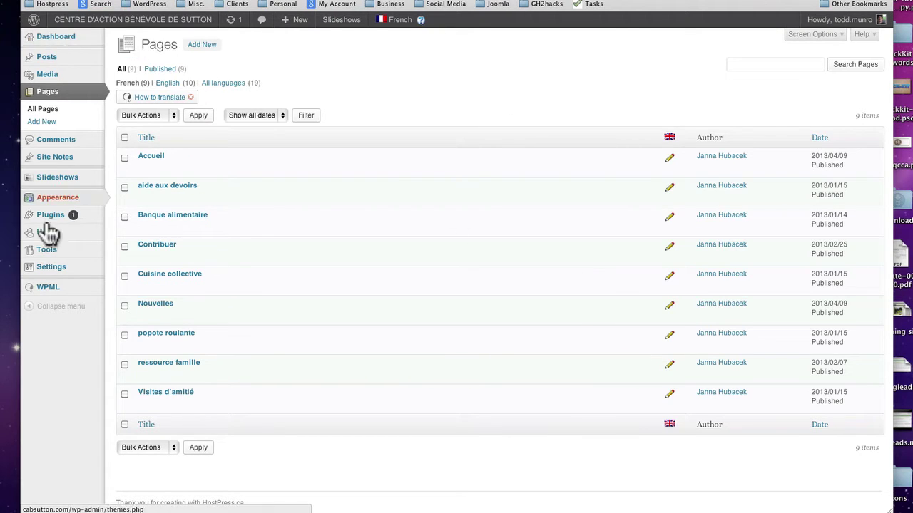
Step: Set the admin language to French in Your Profile and update the profile
mouse_move(48, 236)
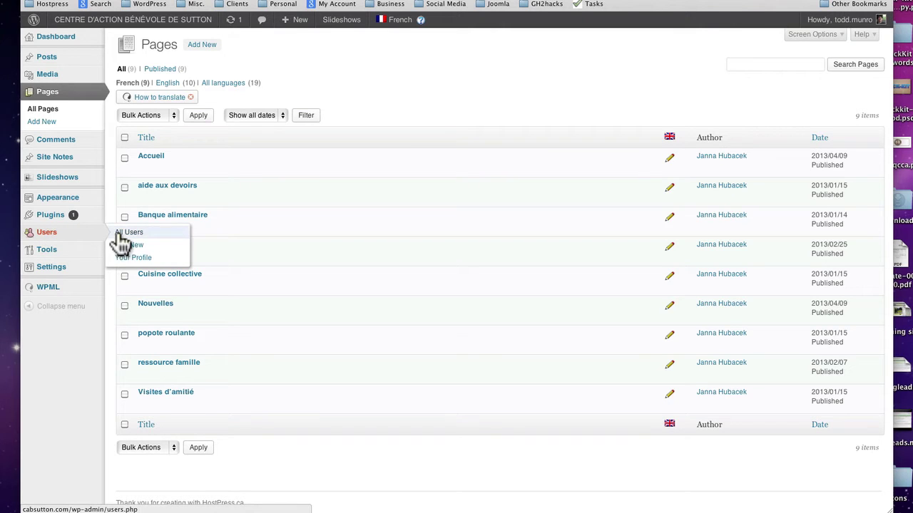
click(125, 258)
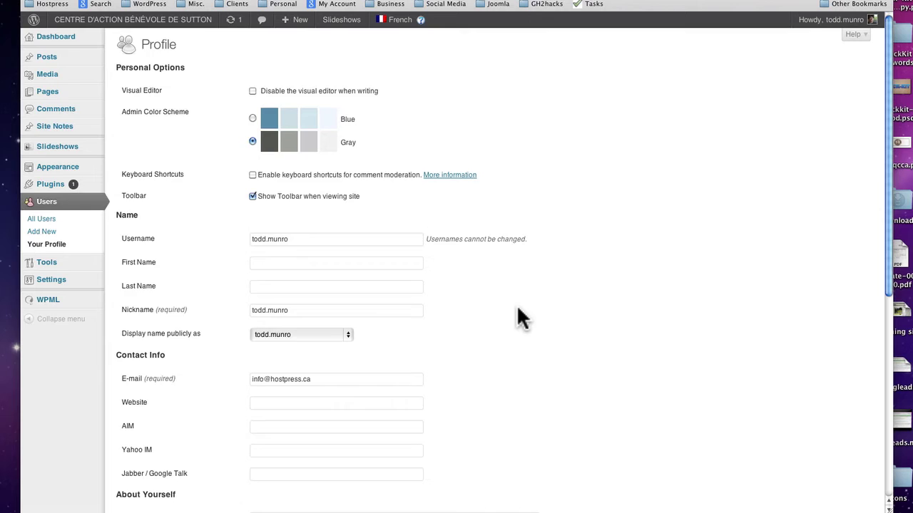
scroll(517, 309, down, 10)
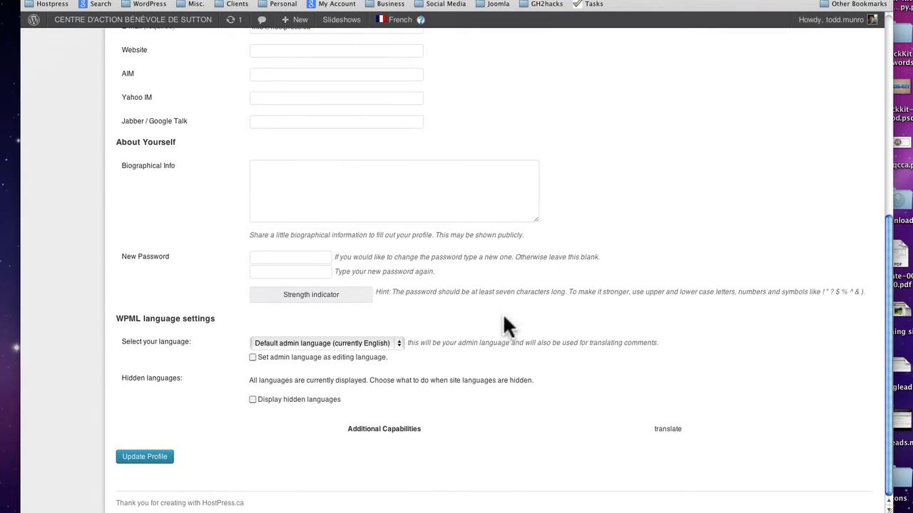
click(398, 343)
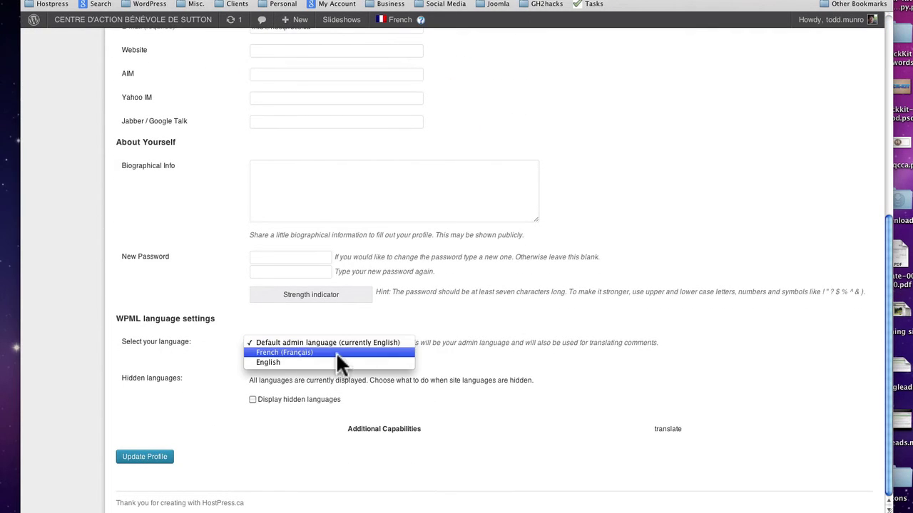
click(295, 353)
click(135, 464)
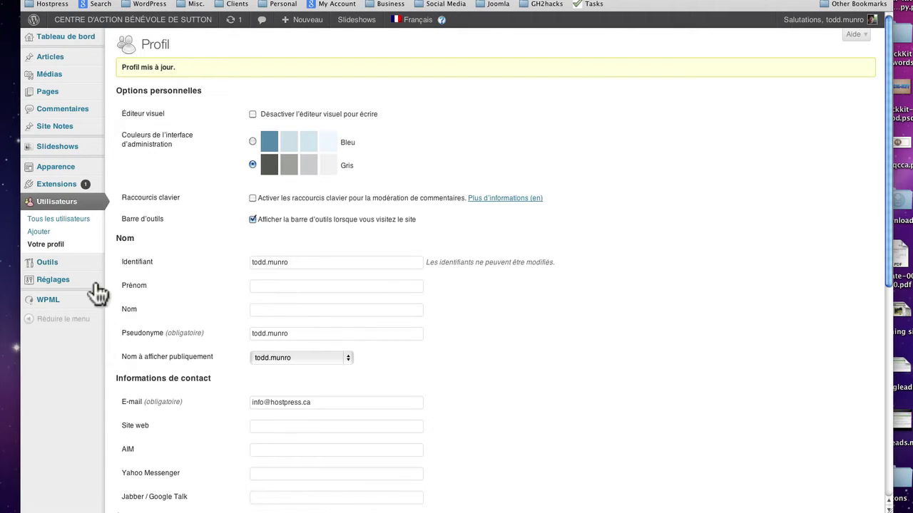
Step: Set the admin language back to the default and update the profile again
mouse_move(86, 78)
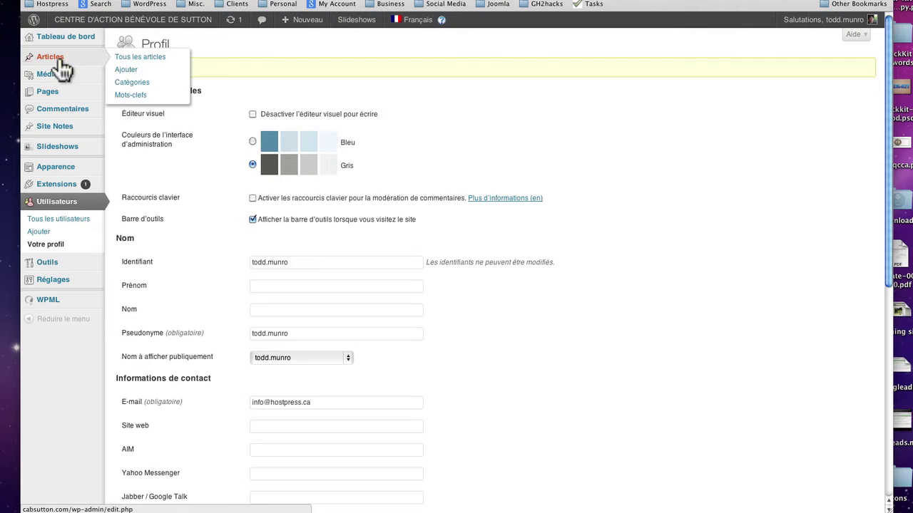
scroll(657, 284, down, 10)
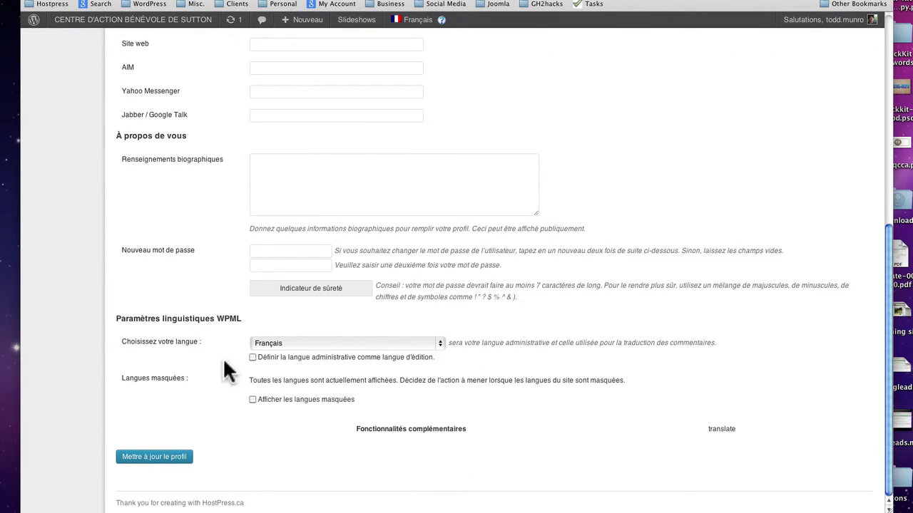
click(437, 341)
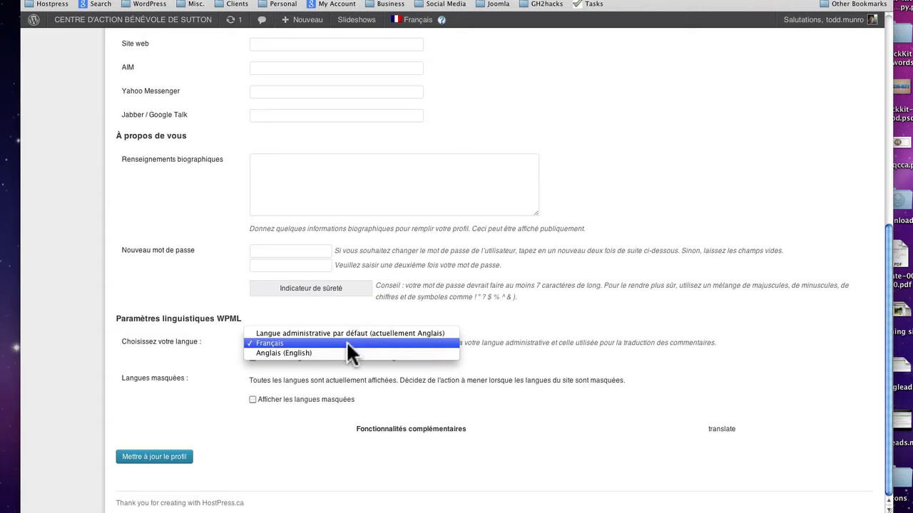
click(283, 333)
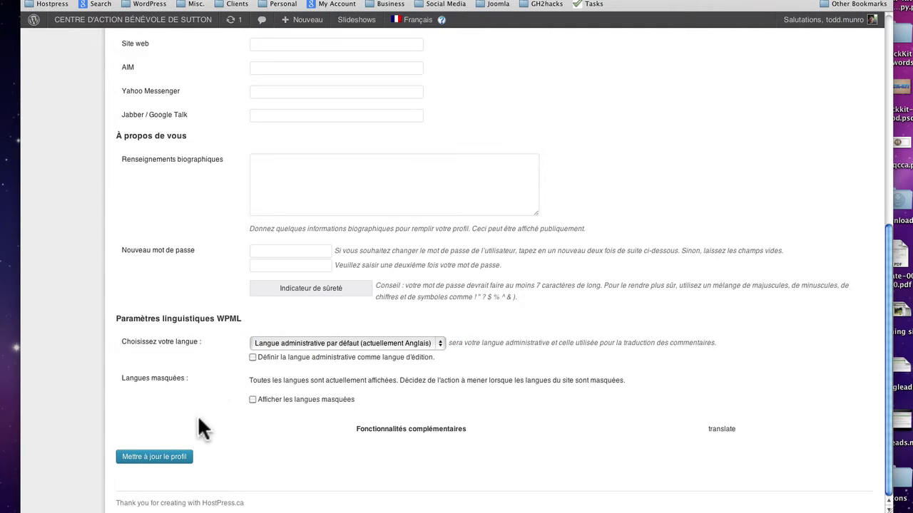
click(167, 457)
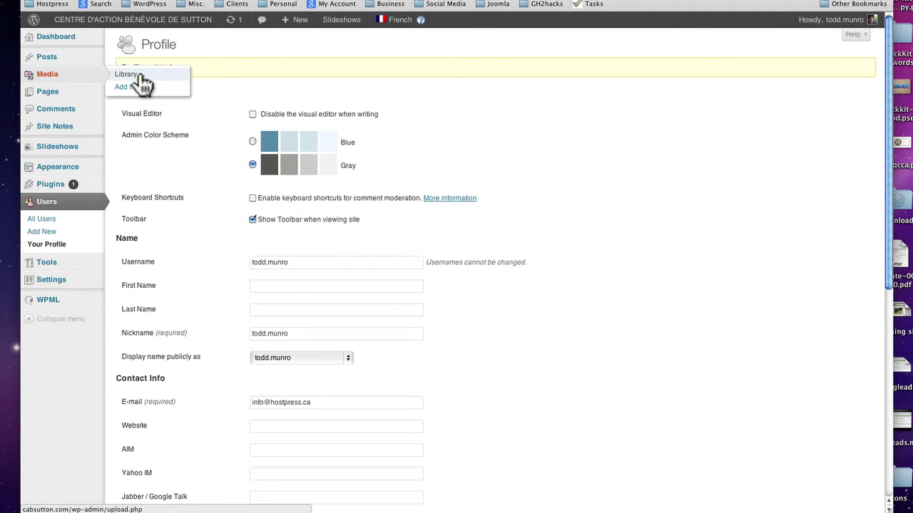
Step: Open All Pages and switch the content language to English, listing 10 pages
mouse_move(43, 94)
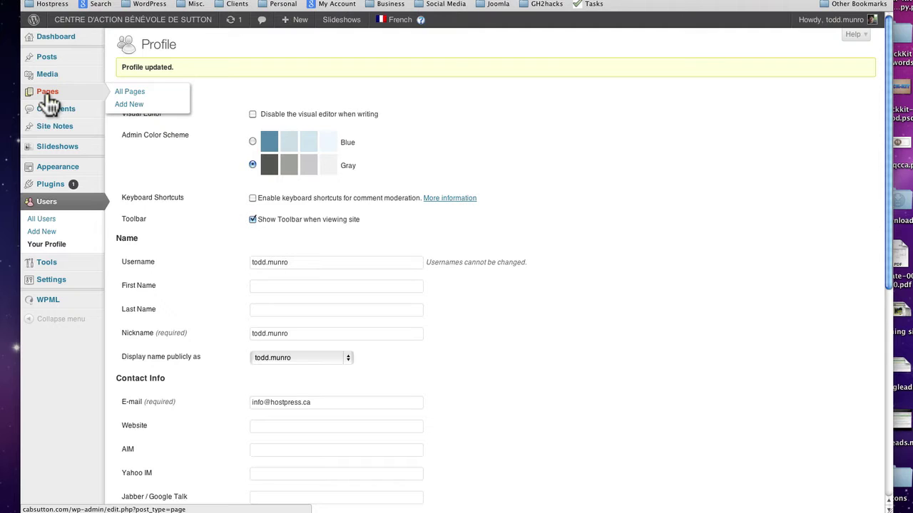
click(205, 100)
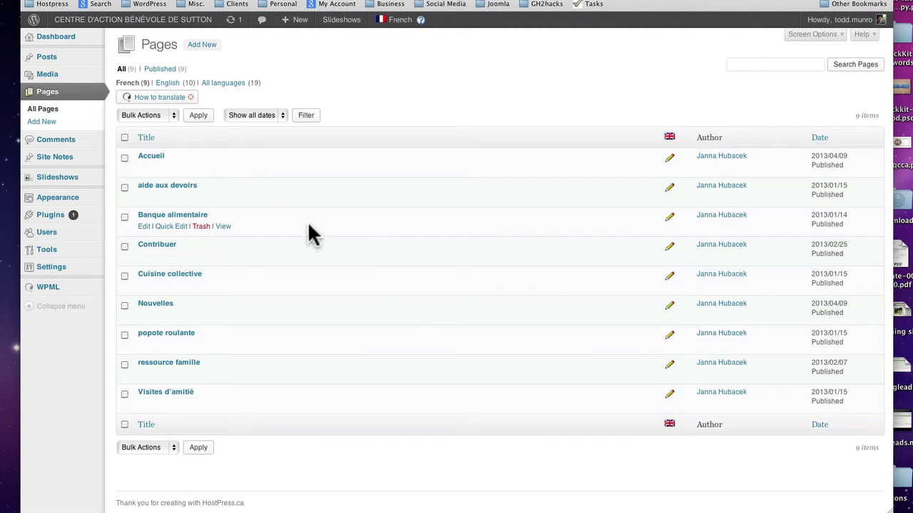
right_click(95, 20)
click(135, 22)
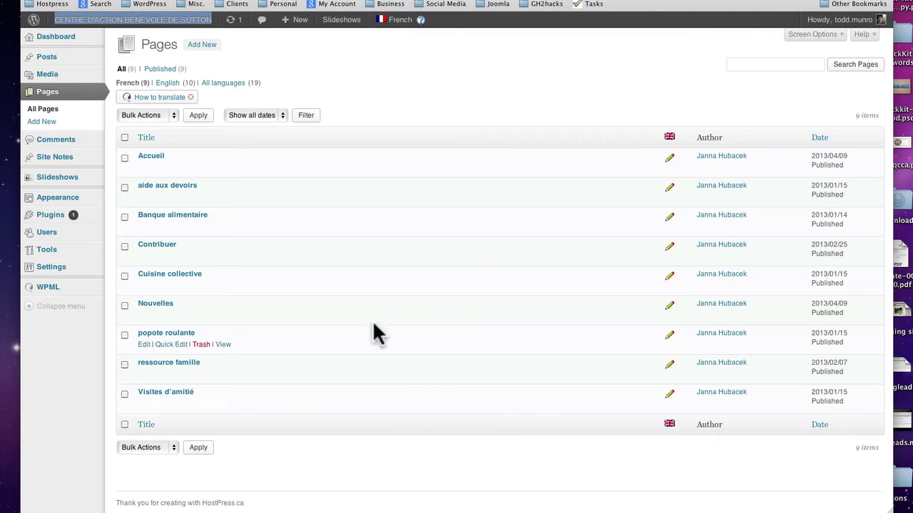
mouse_move(391, 26)
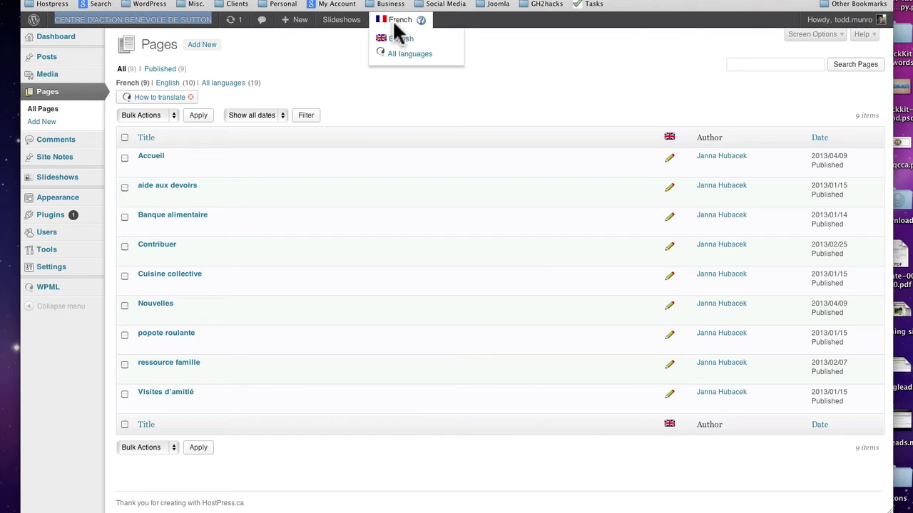
click(396, 41)
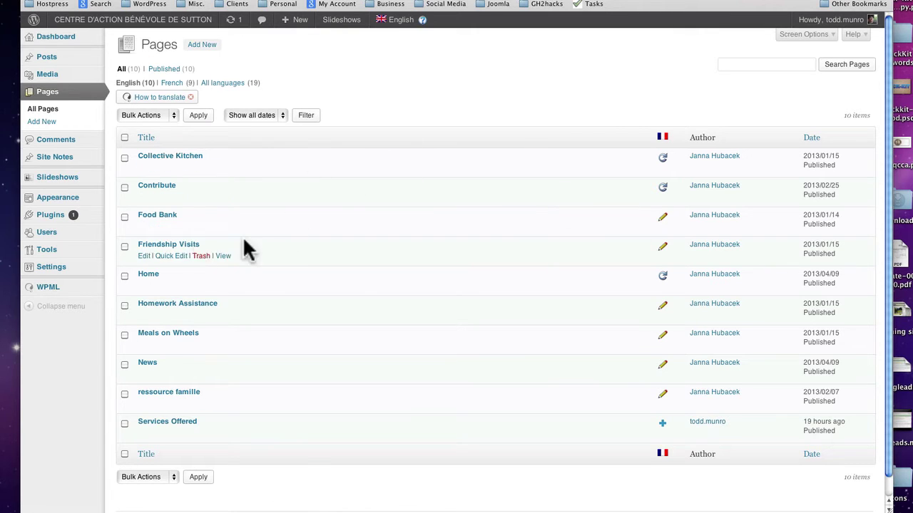
Step: Open the English Food Bank page and delete the French quote and paragraphs
click(160, 216)
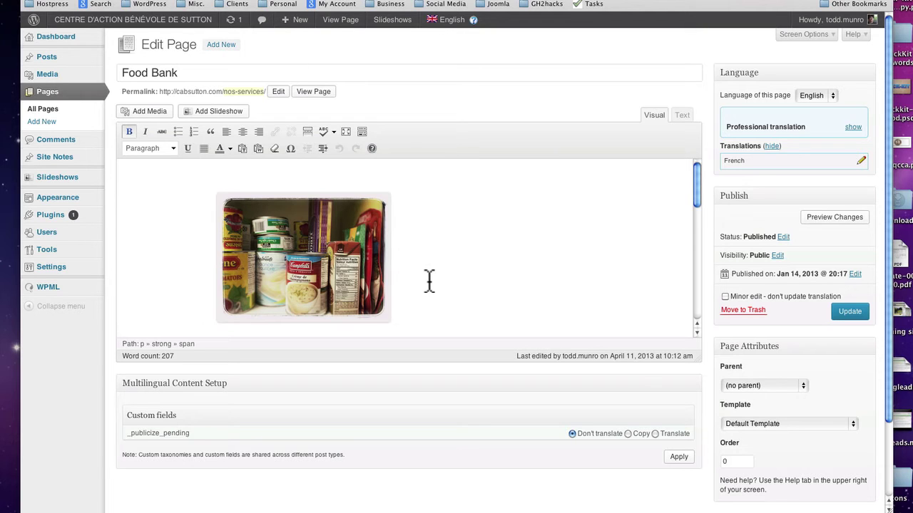
scroll(428, 281, down, 5)
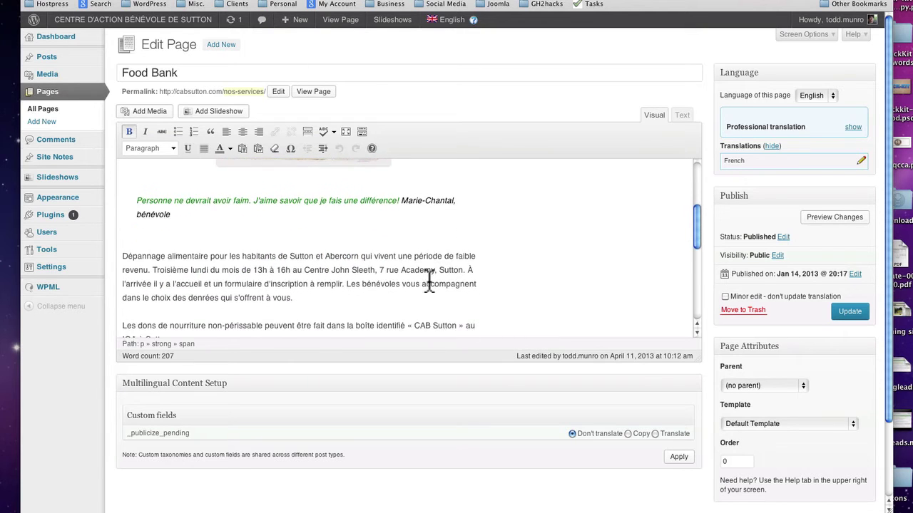
scroll(474, 298, down, 3)
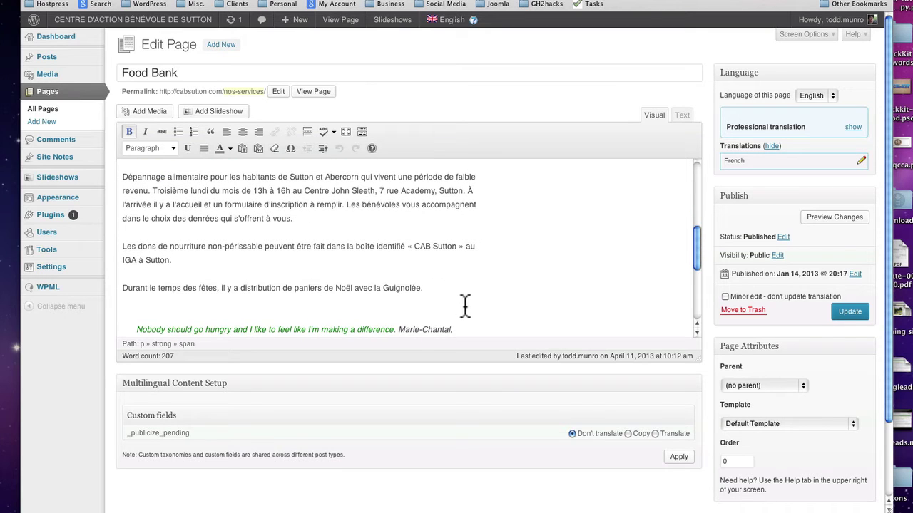
drag(426, 288, 128, 320)
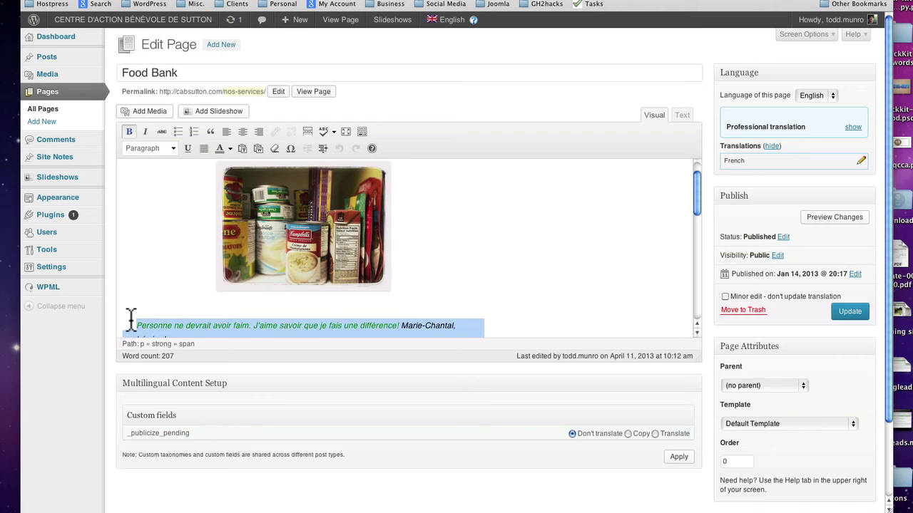
key(alt+shift+q)
Step: Remove the leftover blank lines below the image and save the Food Bank page with Update
click(357, 309)
scroll(450, 287, down, 3)
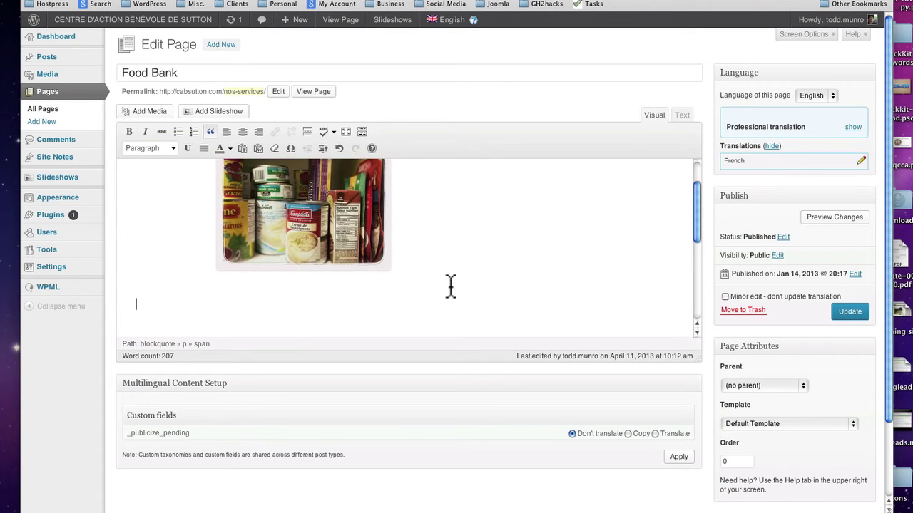
click(262, 258)
key(BackSpace)
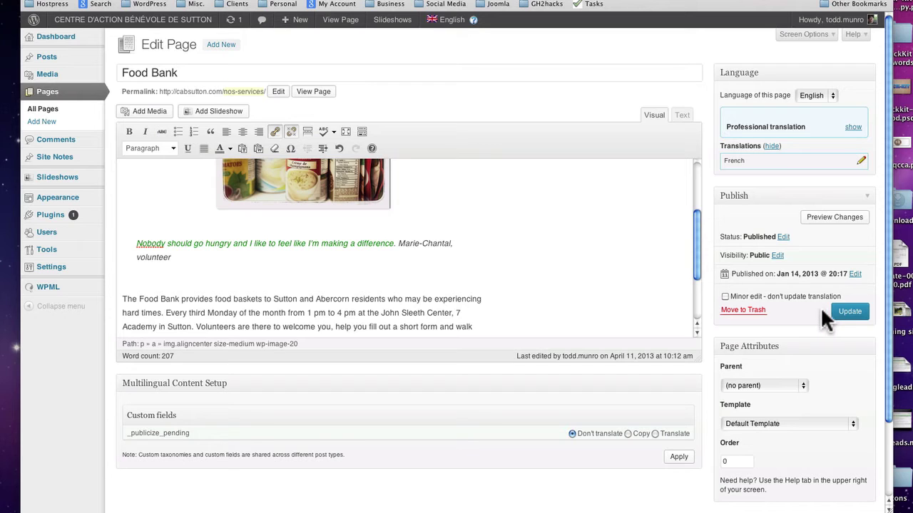
click(847, 312)
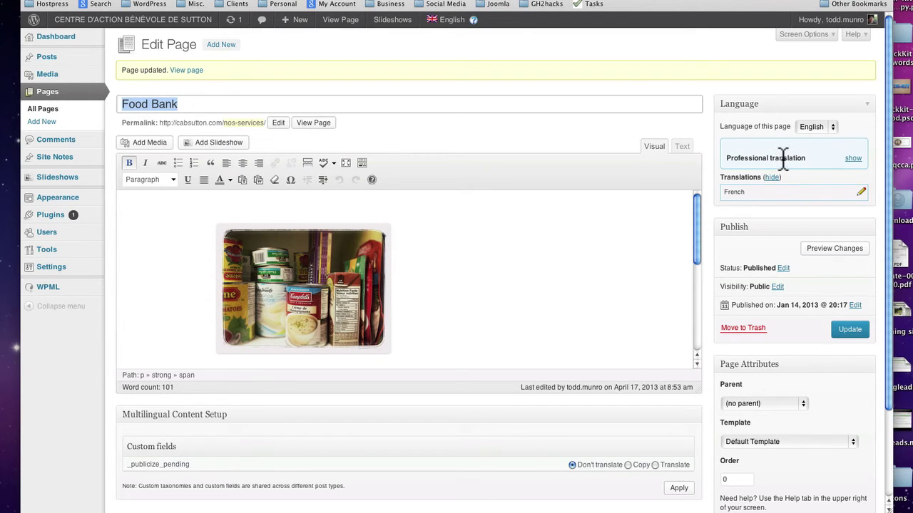
Step: Expand and collapse the Professional translation details and the Translations list to check the French entry
click(852, 159)
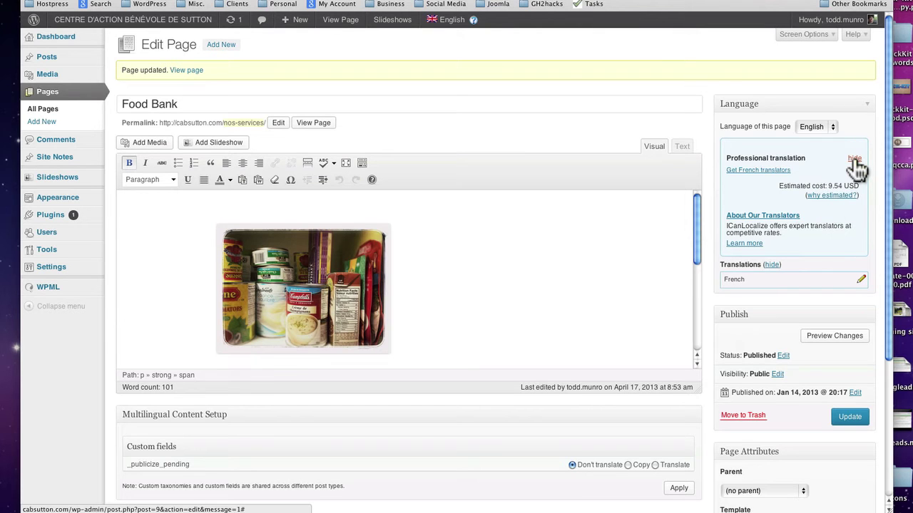
click(854, 159)
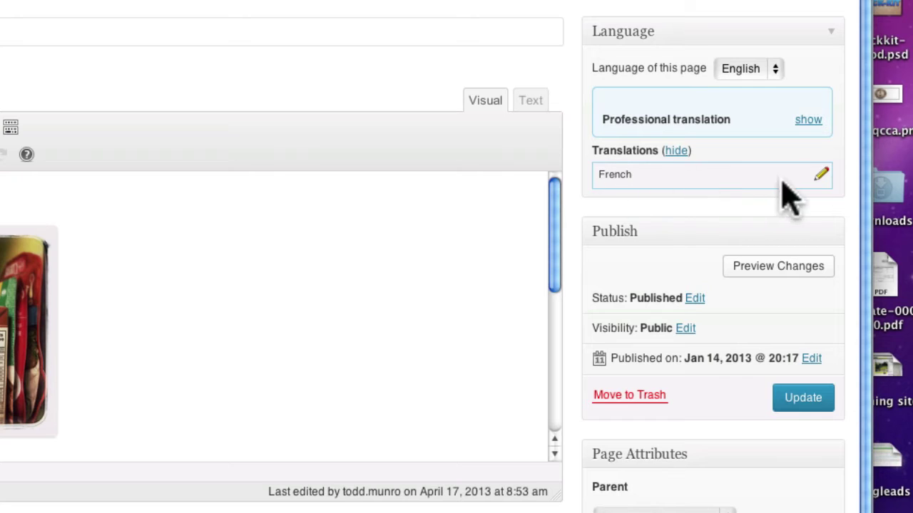
click(676, 150)
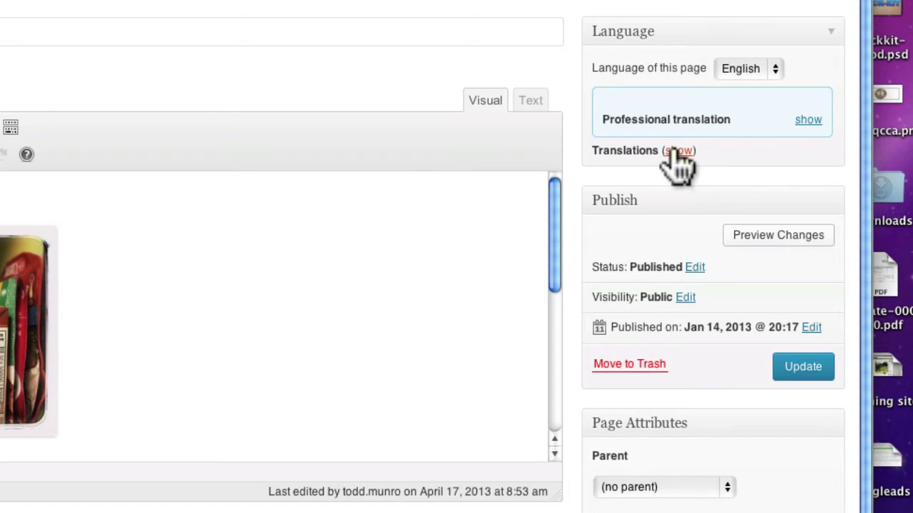
click(678, 151)
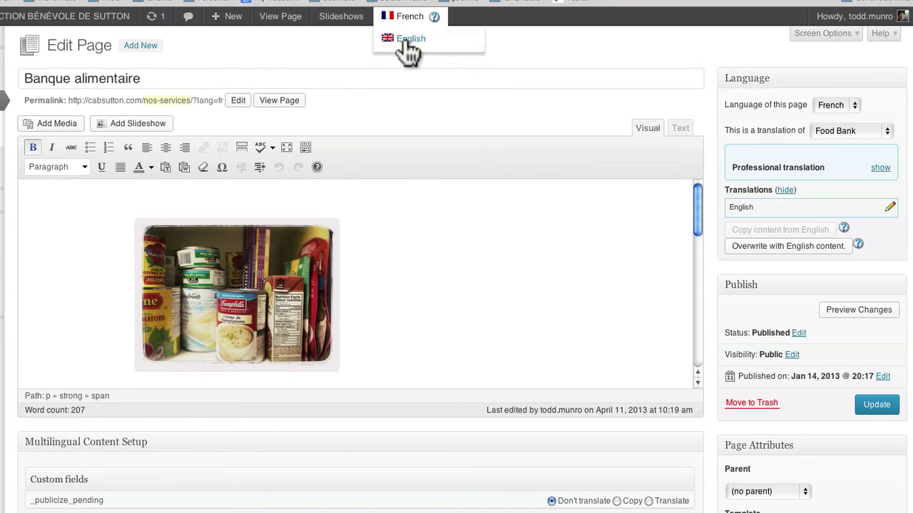
Step: Delete the English paragraphs and the leftover empty quote line from Banque alimentaire
scroll(407, 228, down, 3)
scroll(406, 228, down, 10)
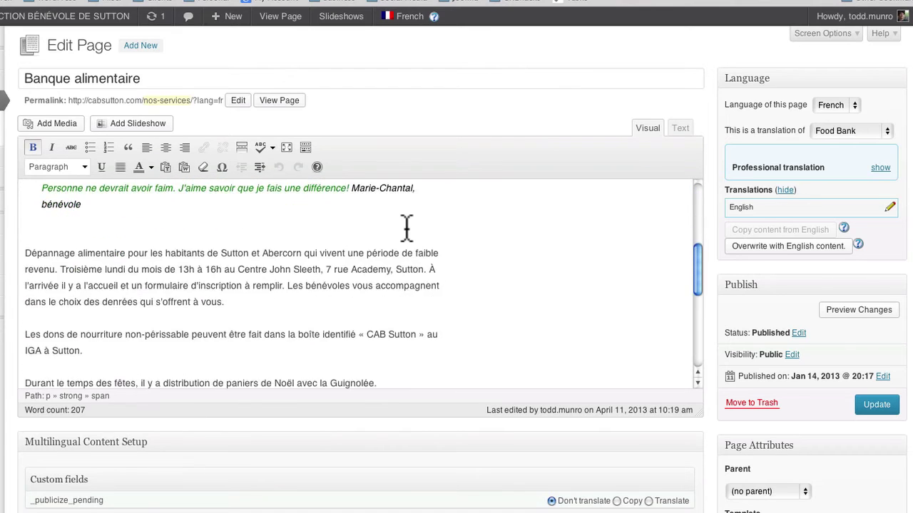
scroll(406, 228, down, 1)
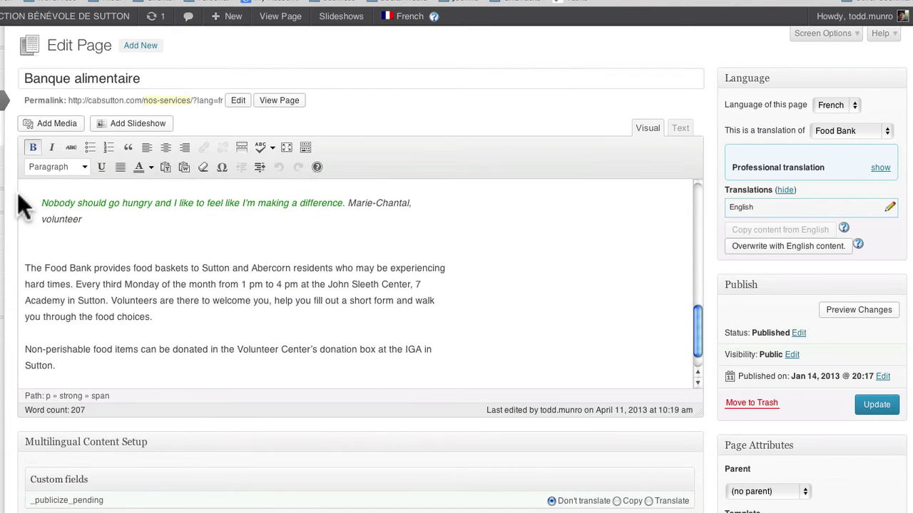
drag(29, 194, 141, 412)
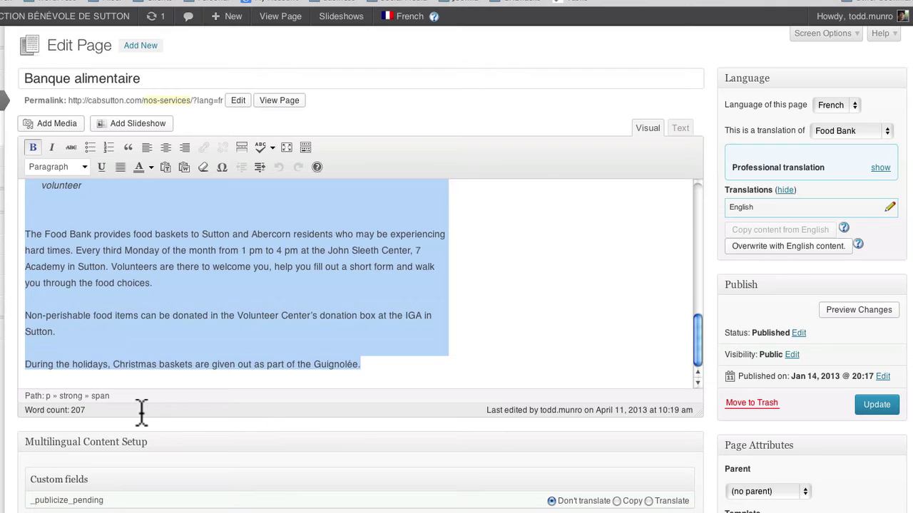
key(Delete)
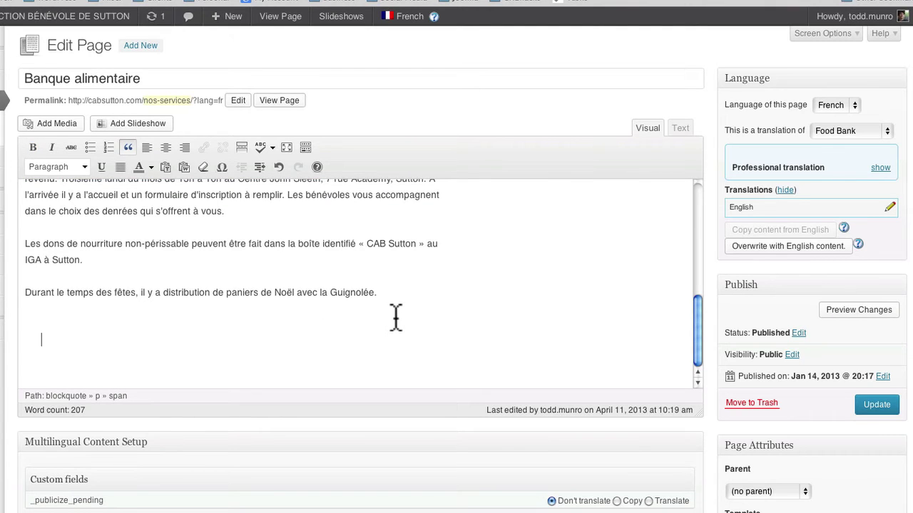
key(BackSpace)
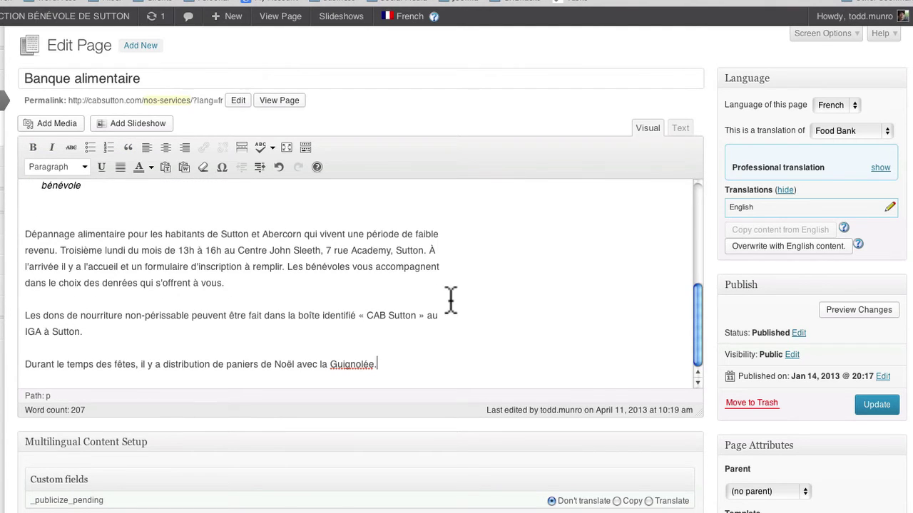
Step: Save the Banque alimentaire page and go to the live site
scroll(468, 301, up, 6)
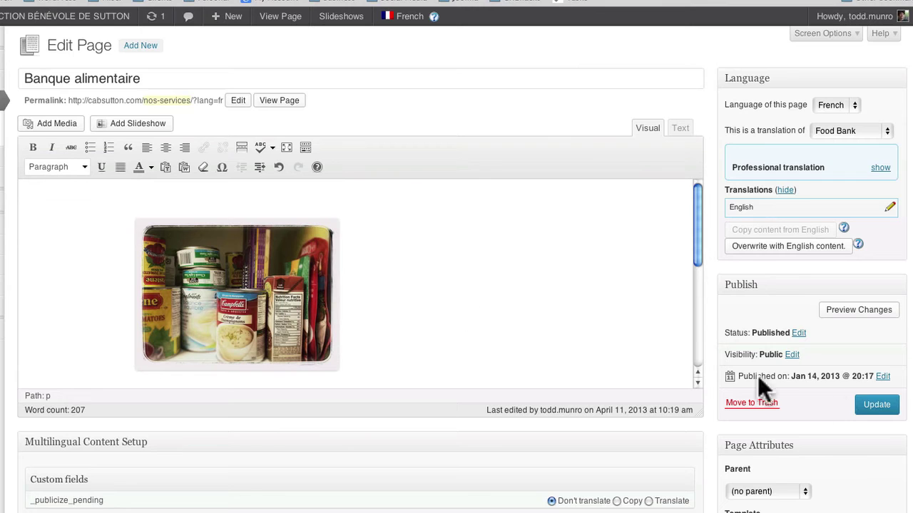
click(884, 411)
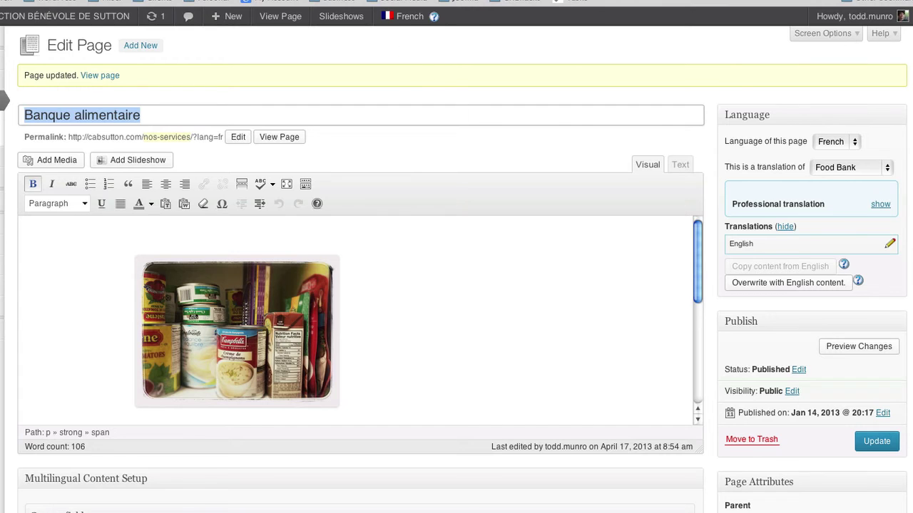
click(350, 0)
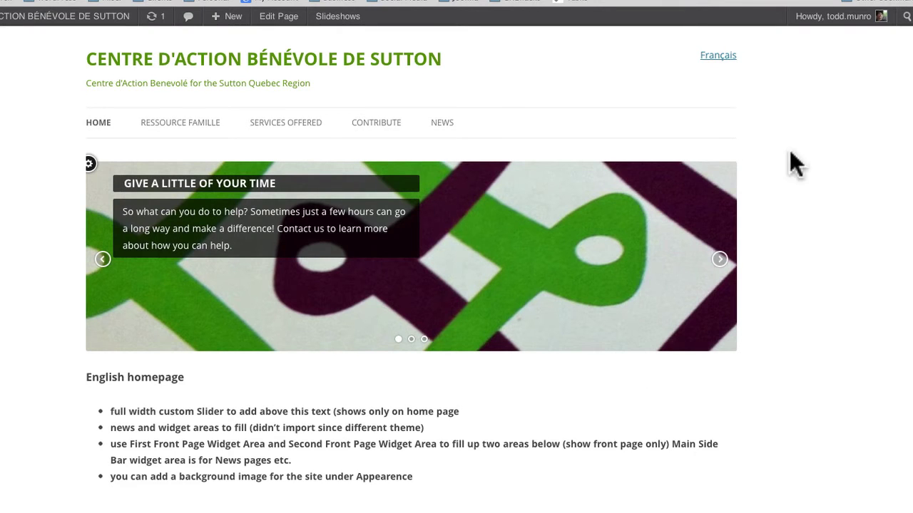
Step: Open the Food Bank page on the live site and switch it to Français
mouse_move(265, 129)
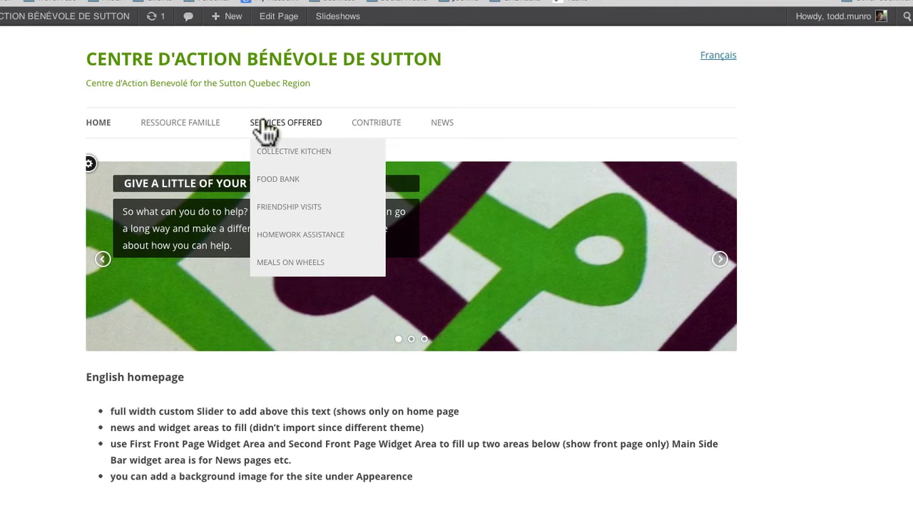
click(278, 183)
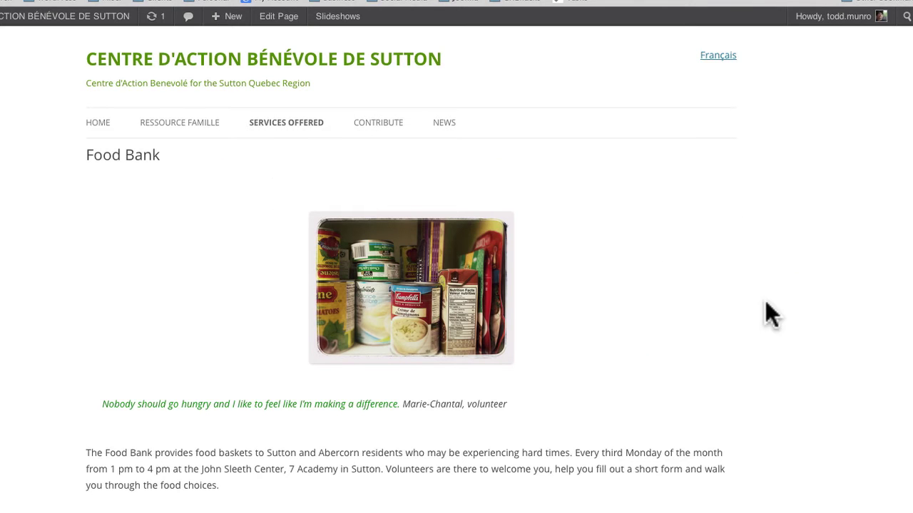
scroll(223, 281, down, 4)
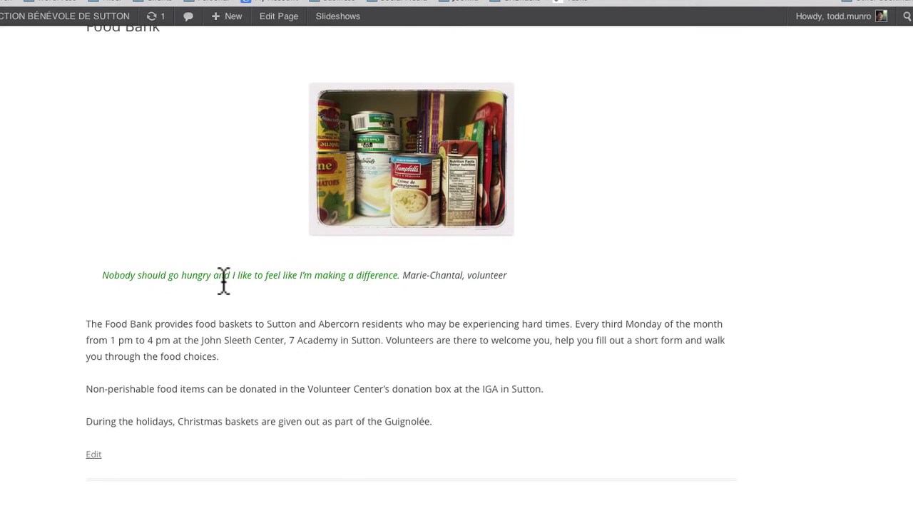
scroll(738, 381, up, 4)
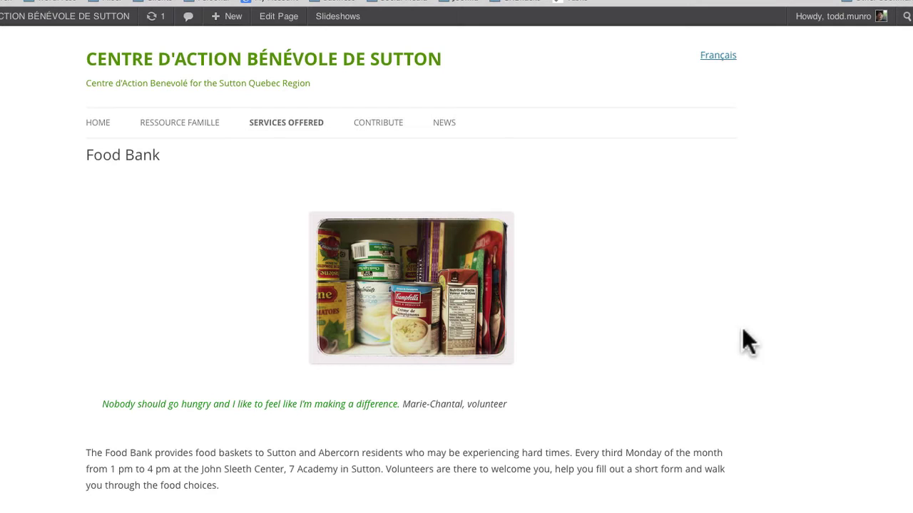
click(718, 57)
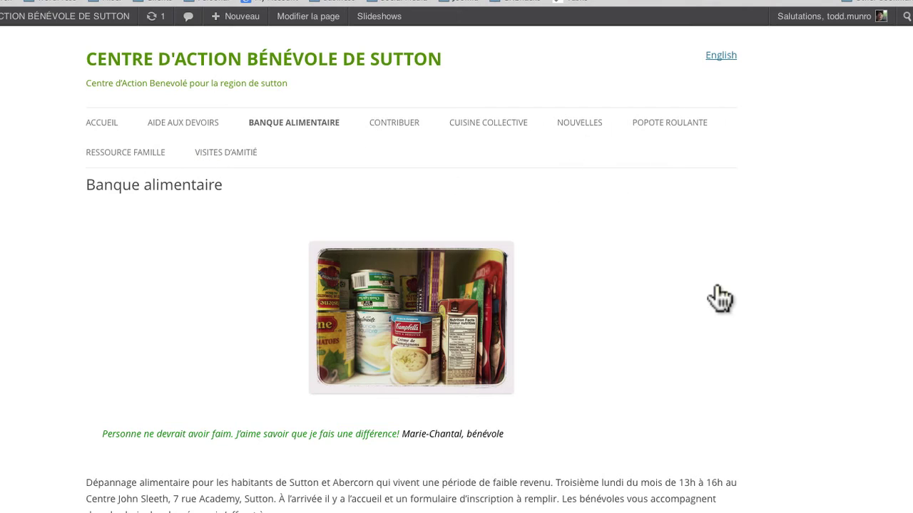
Step: Check the French-only page, then go to the French home page, Accueil, via the site title
scroll(717, 331, down, 4)
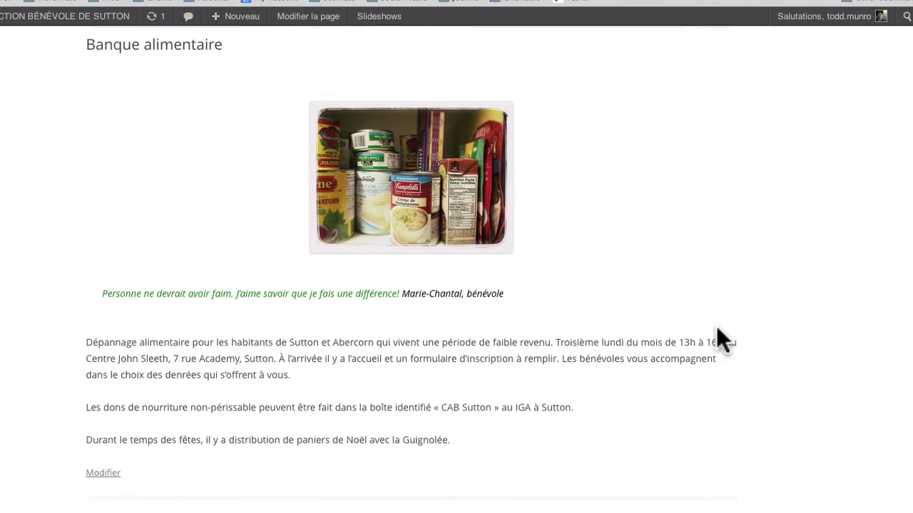
scroll(718, 330, up, 4)
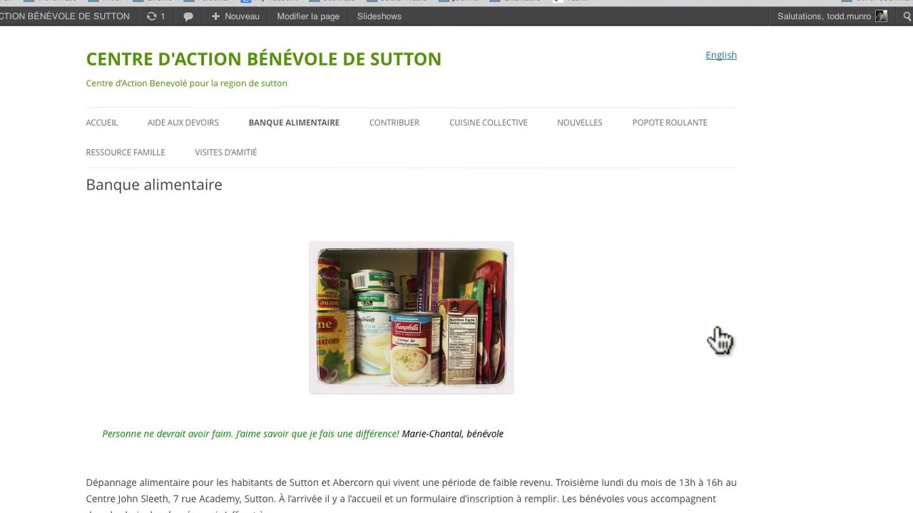
click(111, 71)
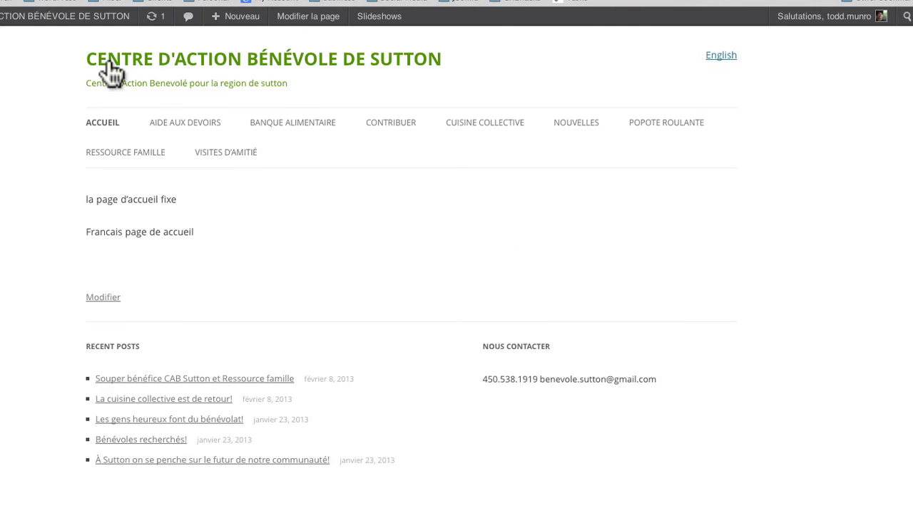
Step: Switch to the English home page and scroll through it to check the slider
click(720, 57)
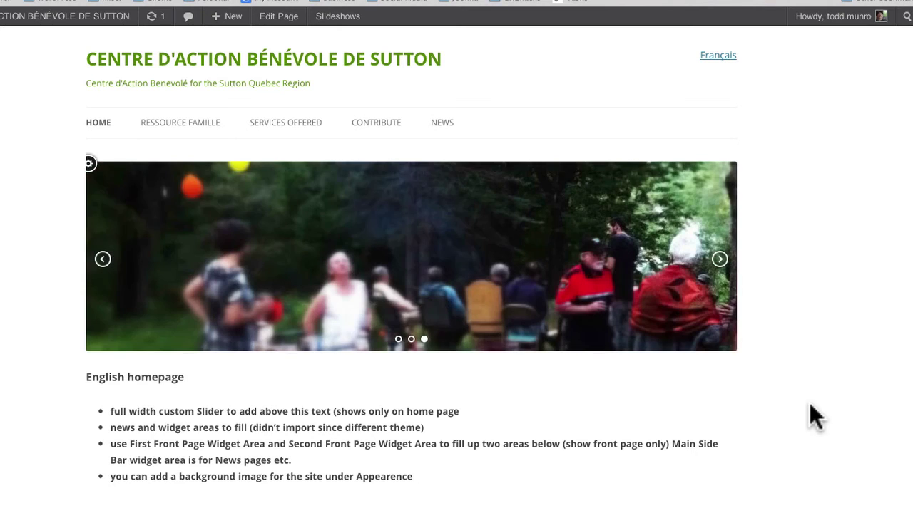
scroll(815, 417, down, 3)
scroll(814, 417, up, 3)
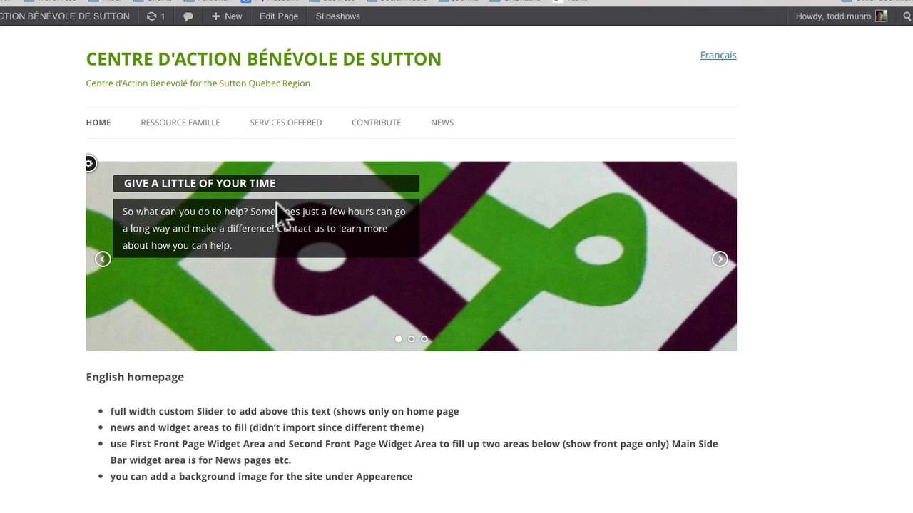
Step: Open Home Page Slider English for editing, then open its first slide's settings
click(89, 164)
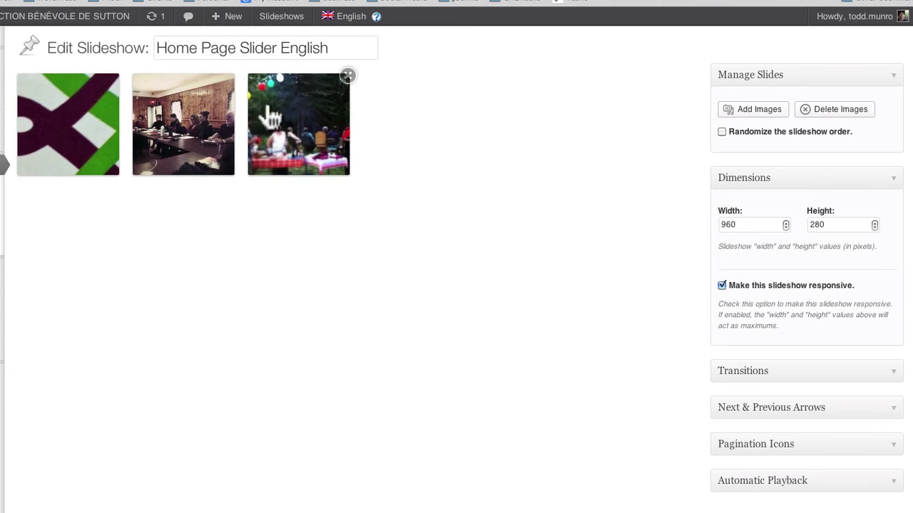
click(97, 135)
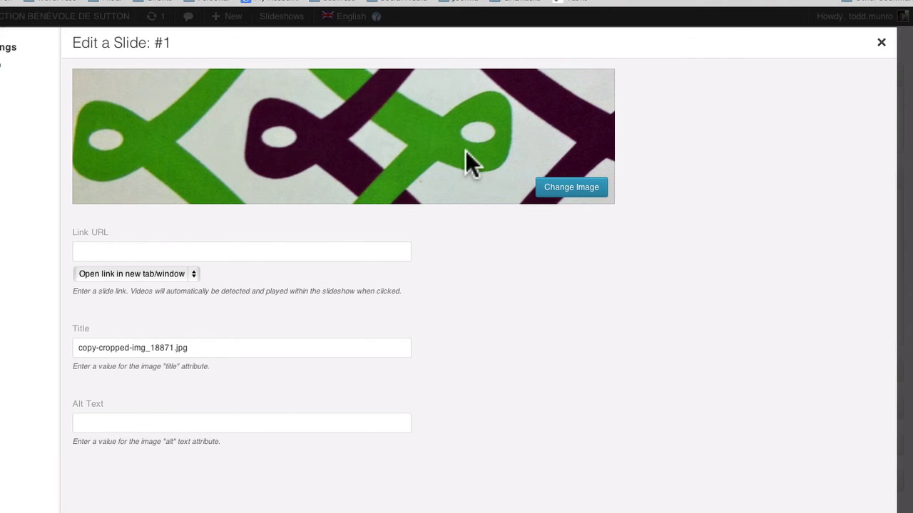
Step: Open the site in a new tab and go to the Contribute page to get its address
click(93, 254)
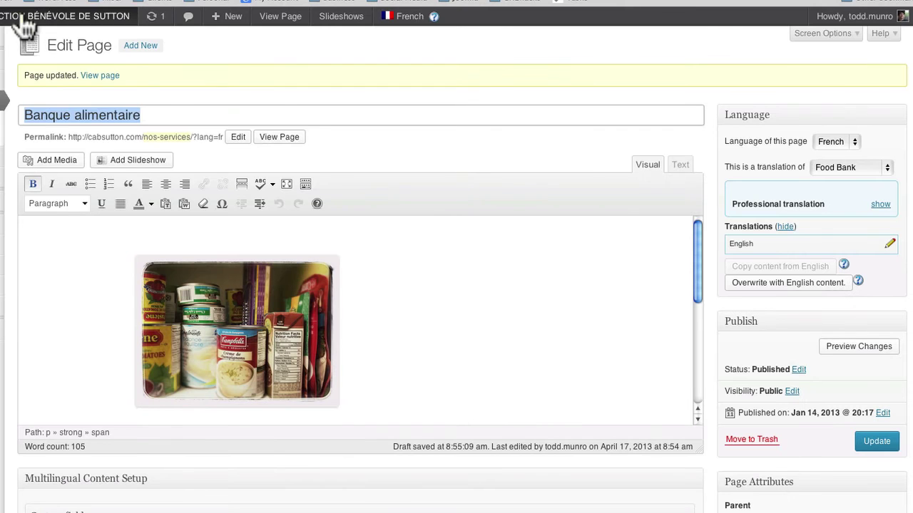
right_click(22, 10)
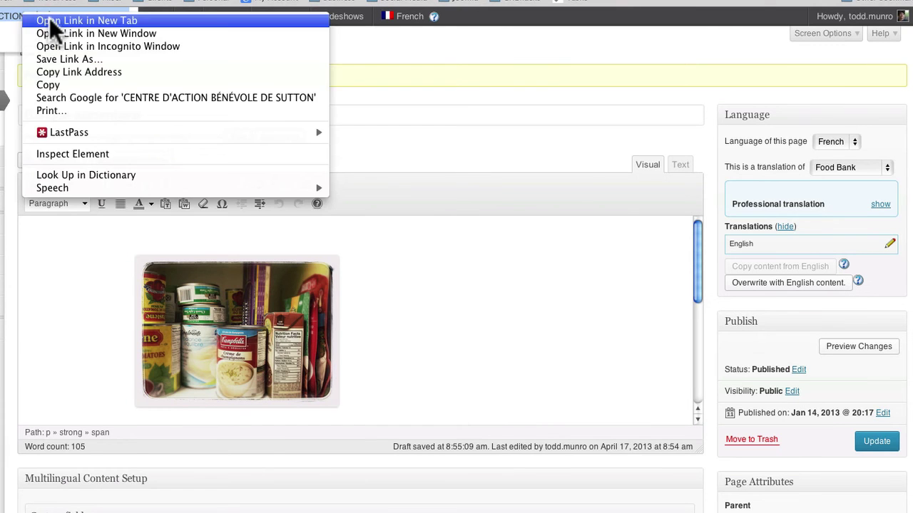
click(50, 17)
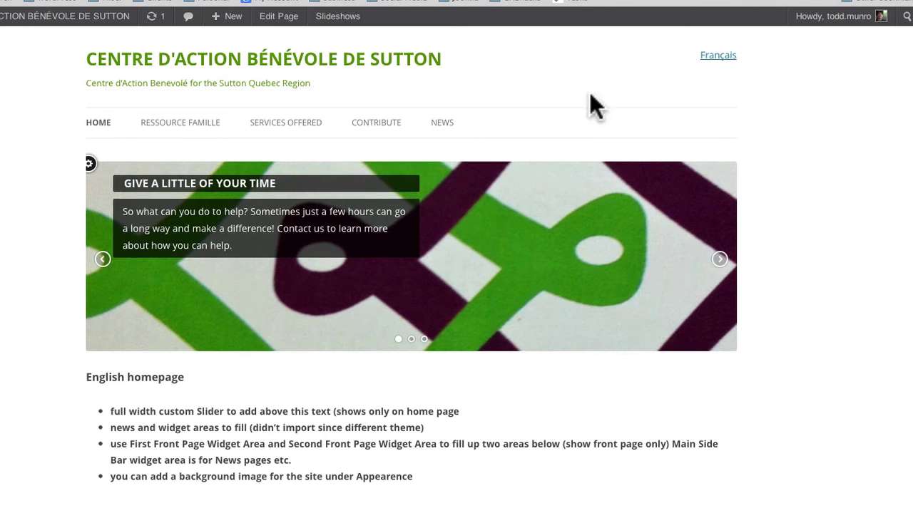
mouse_move(313, 120)
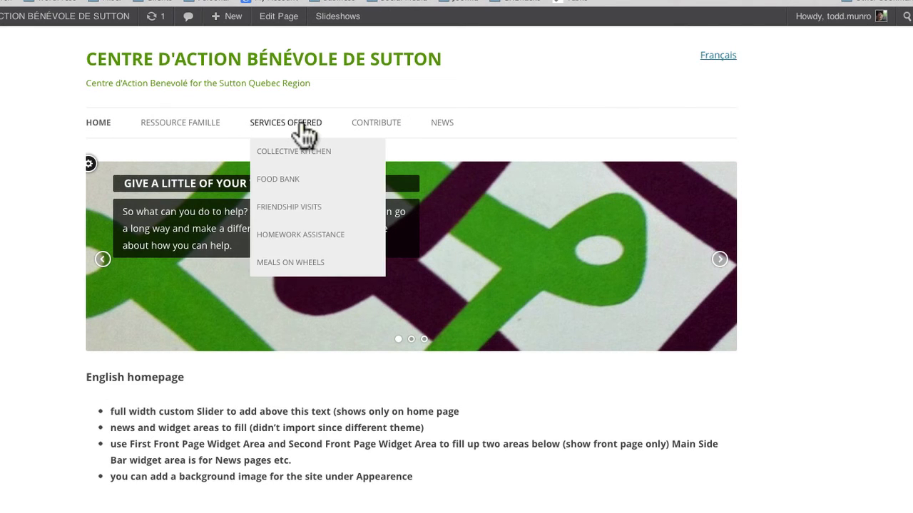
click(372, 125)
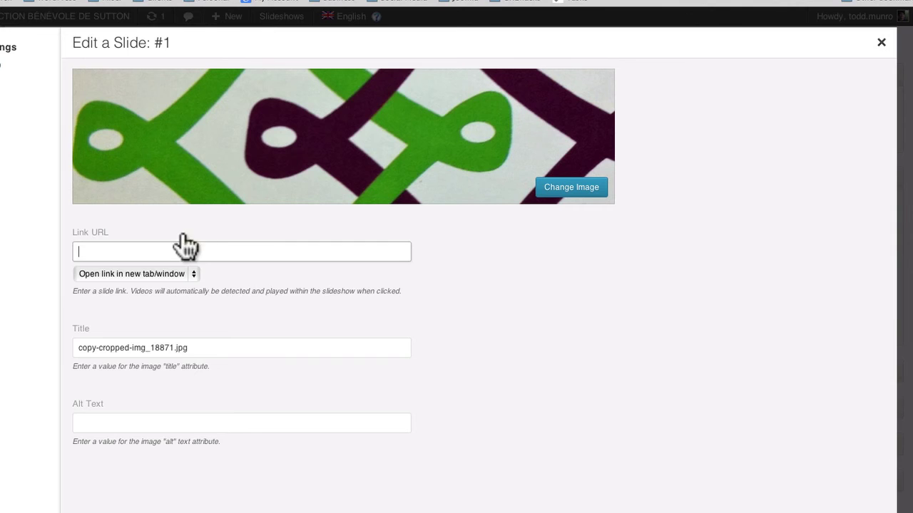
click(92, 254)
text(http://cabsutton.com/contribuer-contribute/)
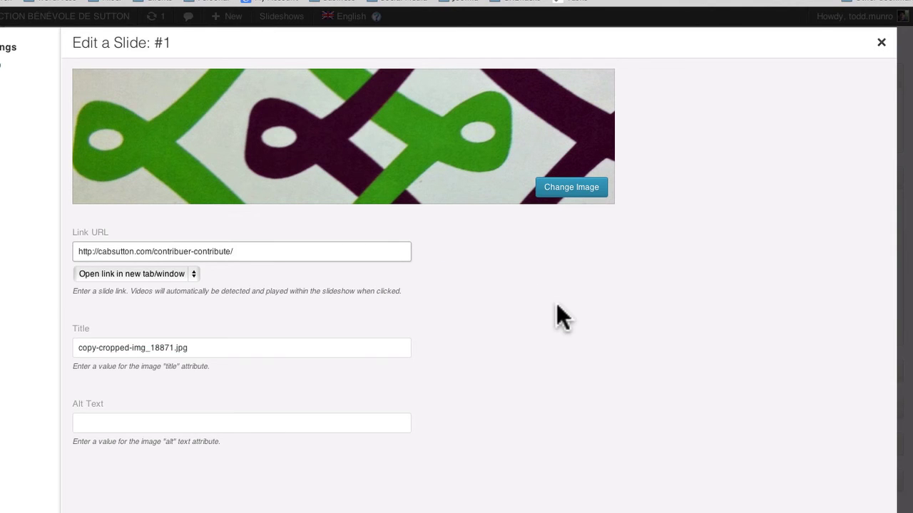
click(556, 305)
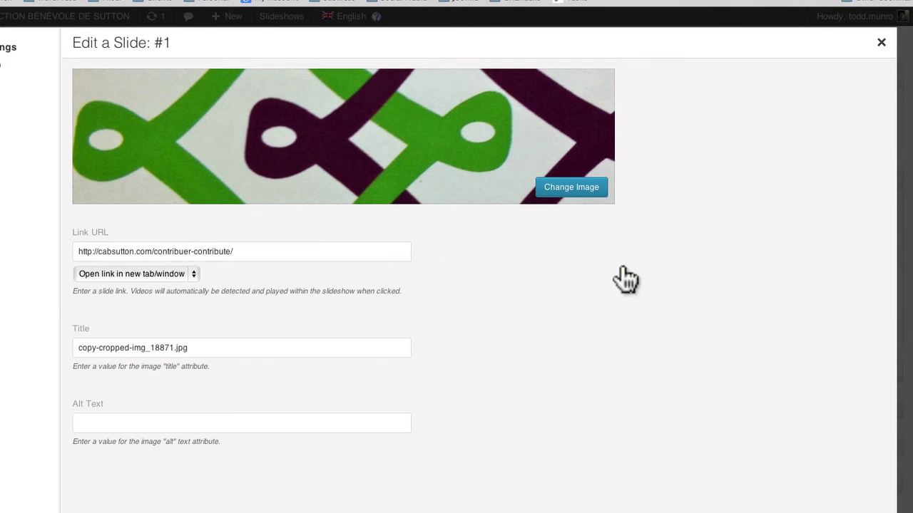
click(196, 273)
click(175, 260)
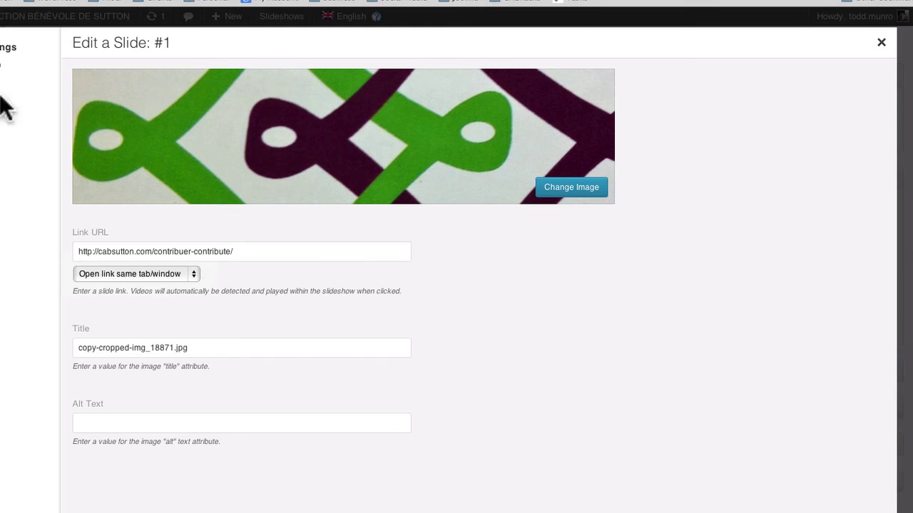
key(Escape)
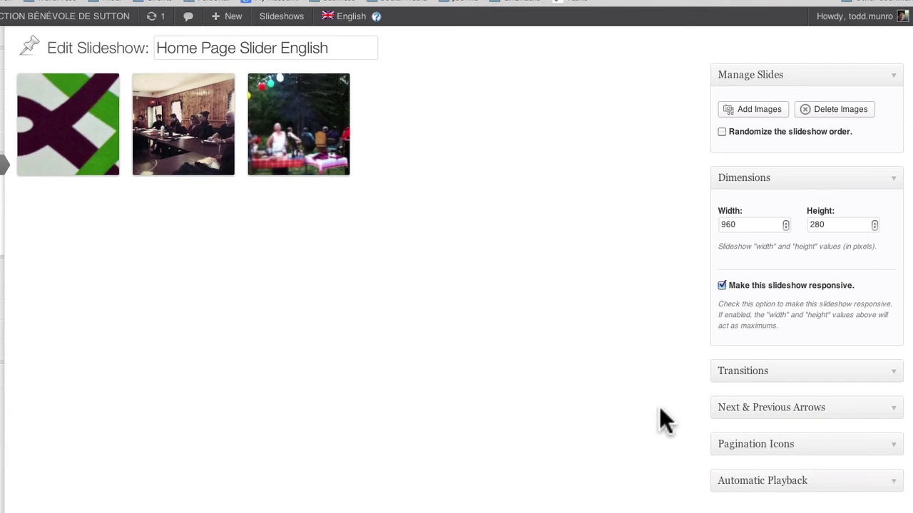
click(75, 131)
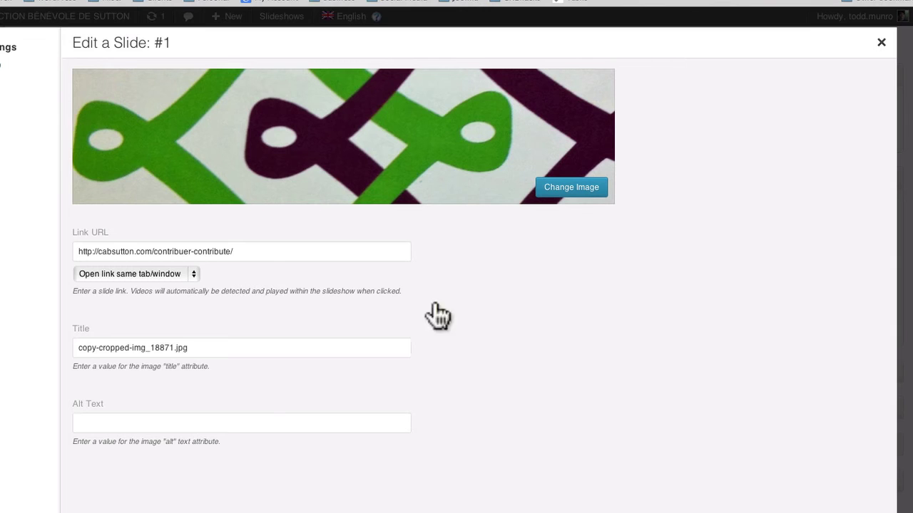
Step: View Slide #1's HTML caption markup and select the GIVE A LITTLE OF YOUR TIME heading and body
click(2, 65)
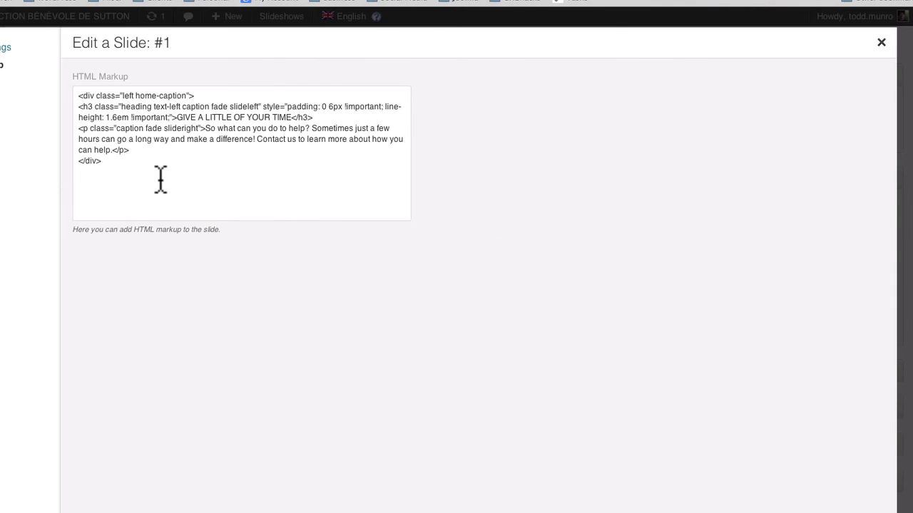
drag(121, 171, 68, 85)
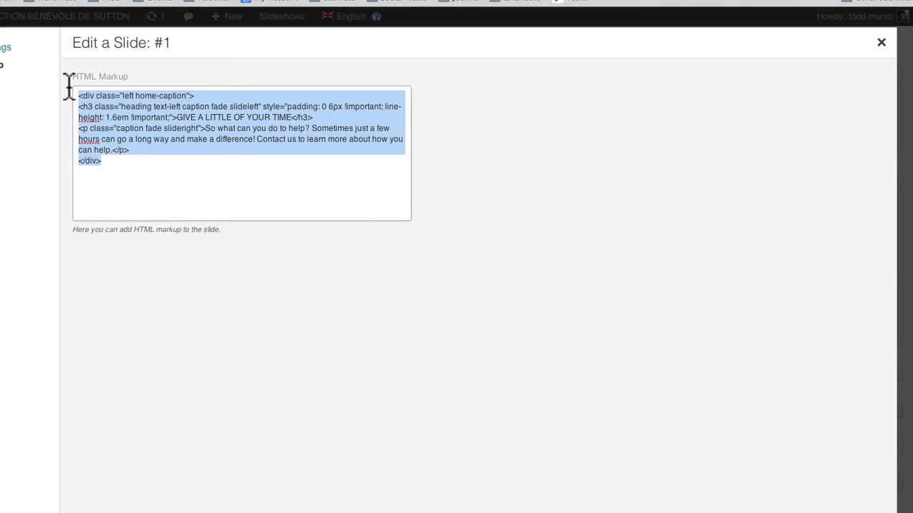
click(215, 177)
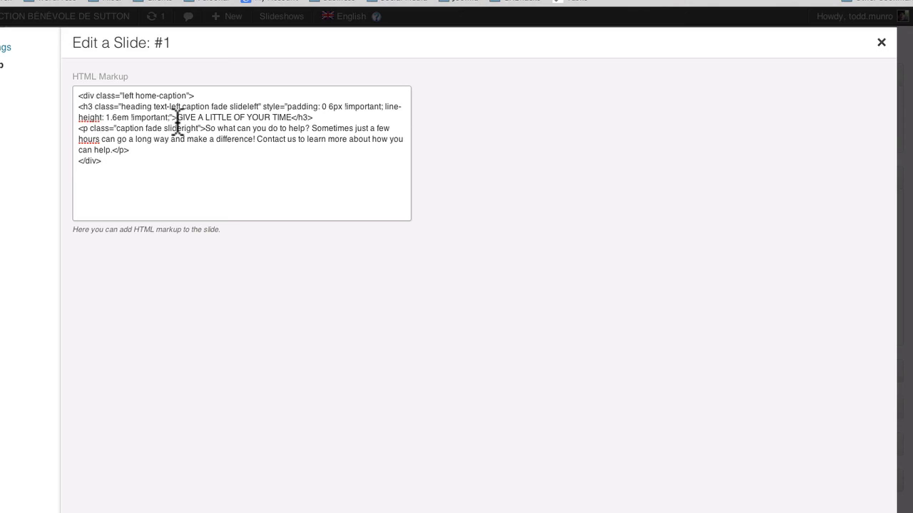
drag(177, 118, 291, 119)
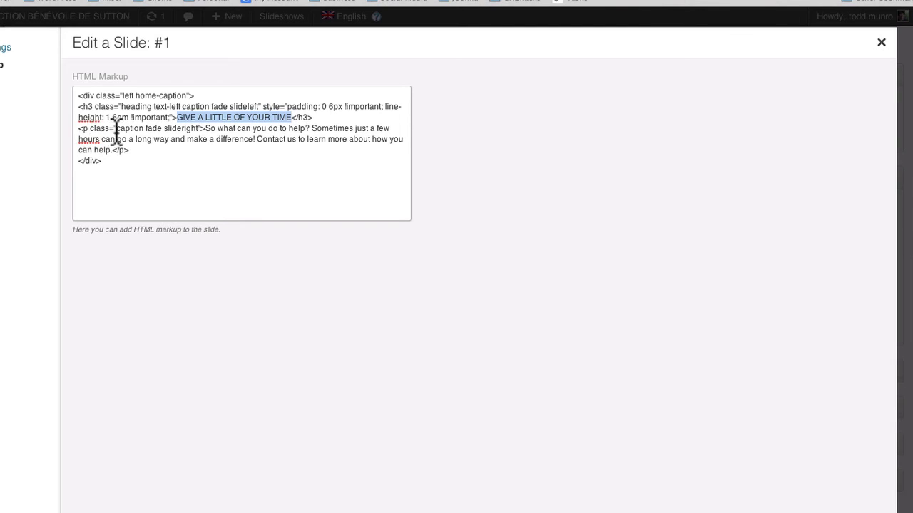
click(207, 132)
drag(206, 132, 115, 157)
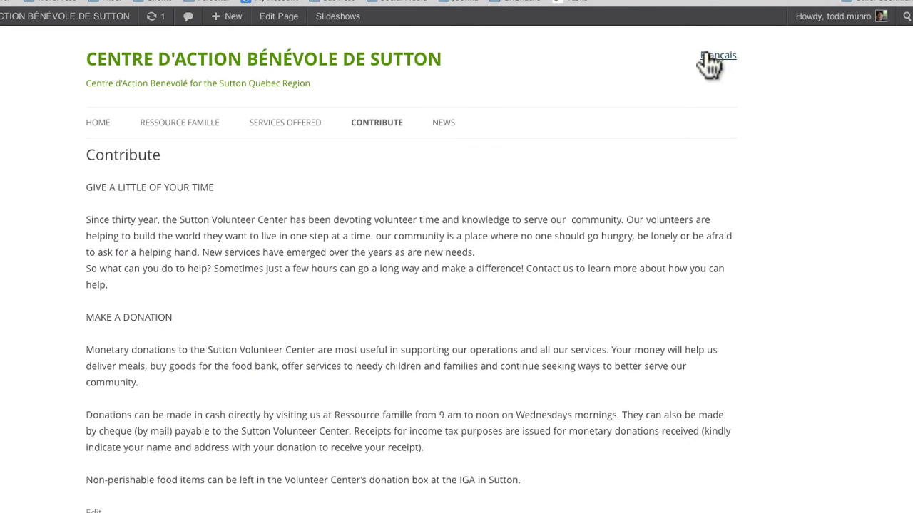
Step: On the English home page, arrow to the Give a little of your time slide and follow its link
click(234, 66)
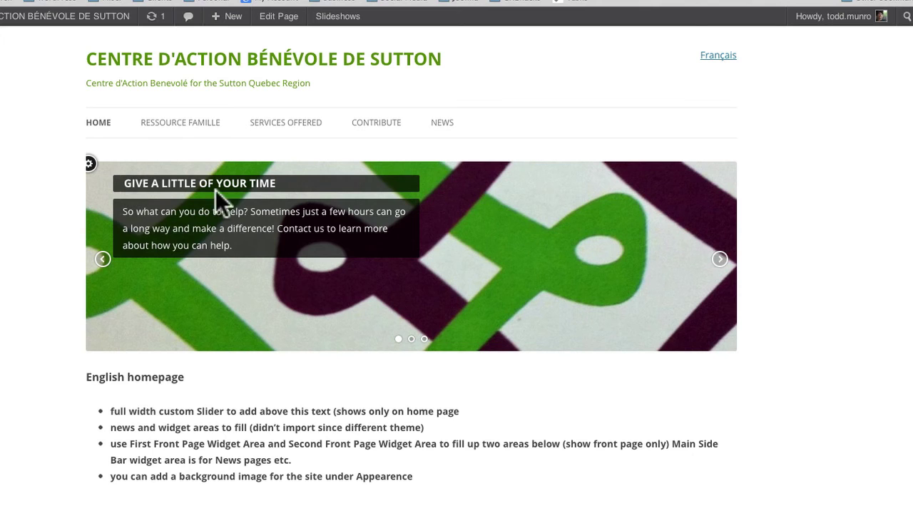
click(104, 260)
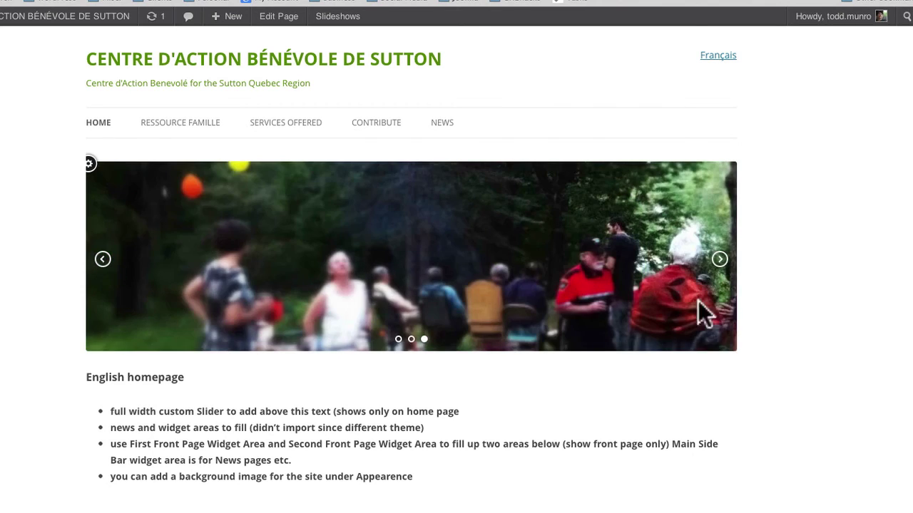
click(719, 258)
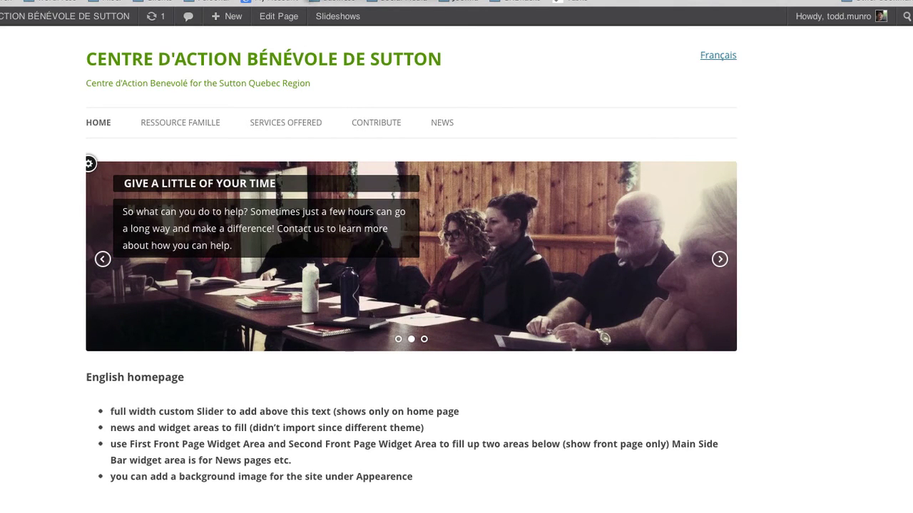
click(492, 285)
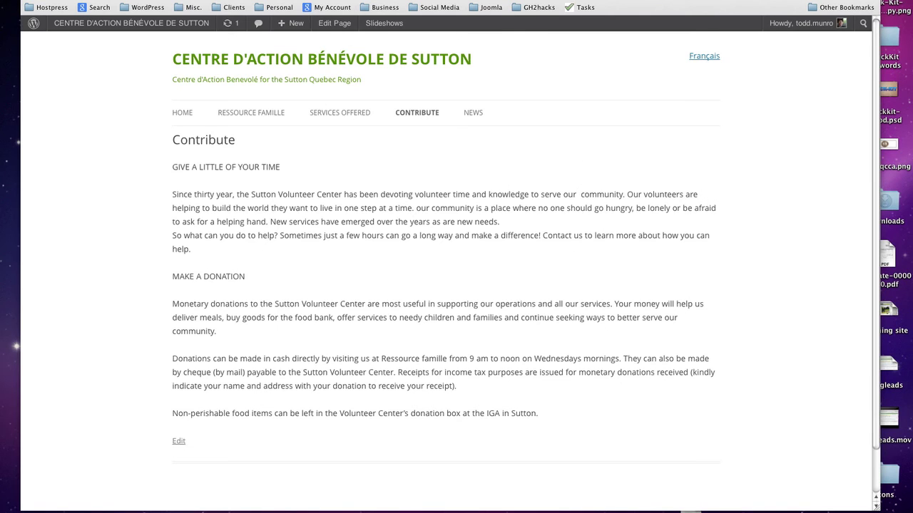
Step: Open Appearance > Widgets and add Recent Posts, then Categories above it, to the Main Sidebar
click(334, 23)
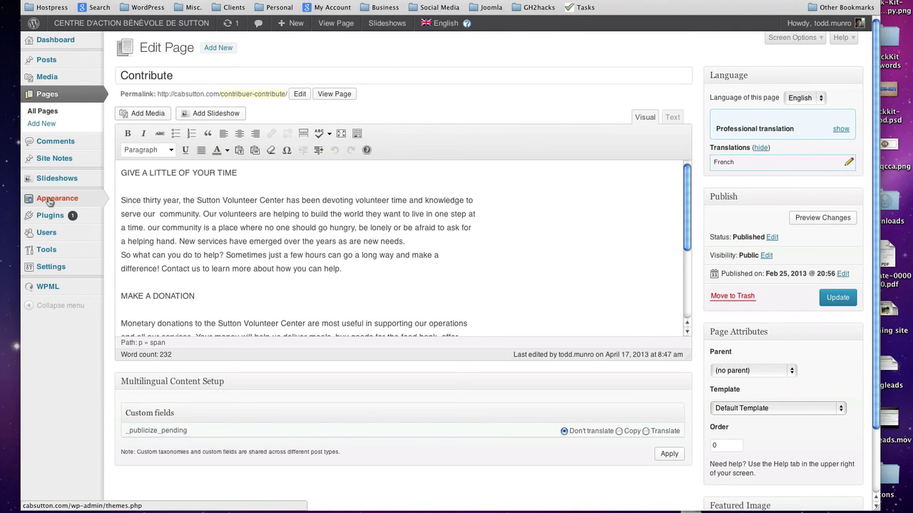
mouse_move(49, 202)
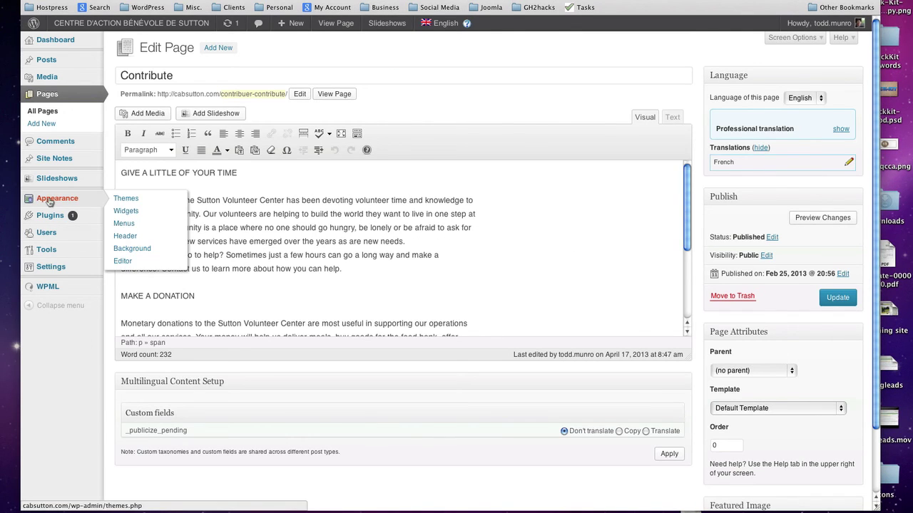
click(124, 217)
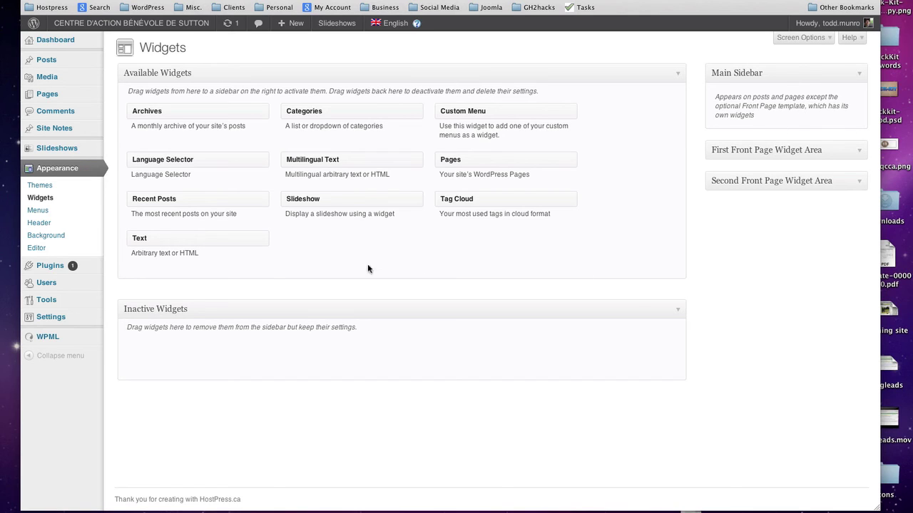
drag(154, 202, 740, 120)
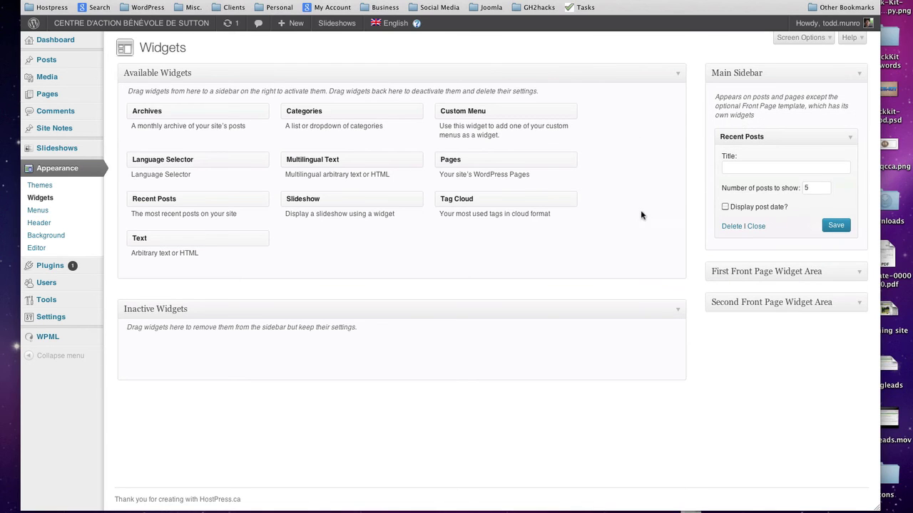
drag(305, 112, 731, 132)
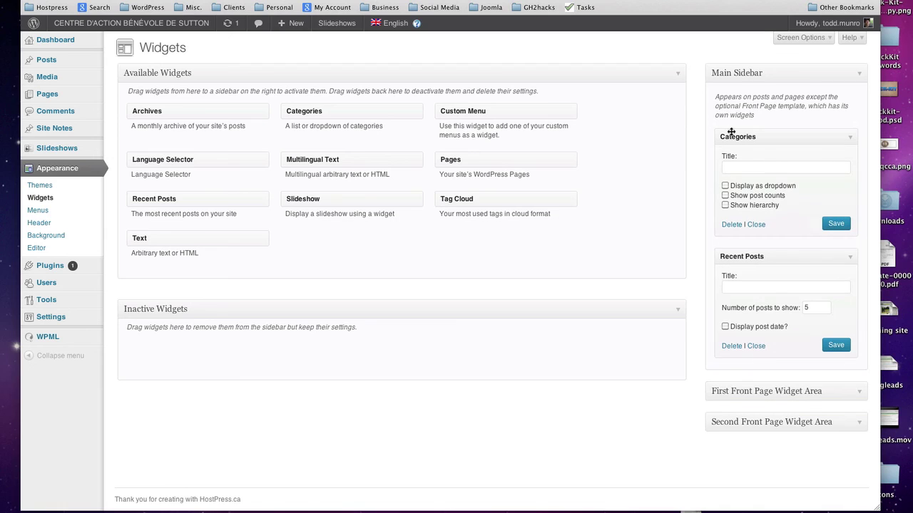
Step: Add a trial Text widget to the Main Sidebar, then delete it
drag(141, 239, 739, 134)
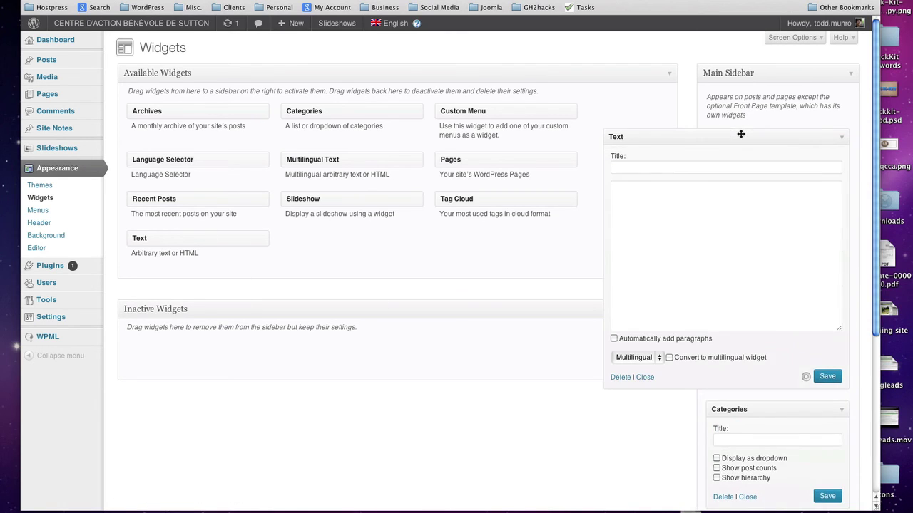
click(650, 215)
click(636, 166)
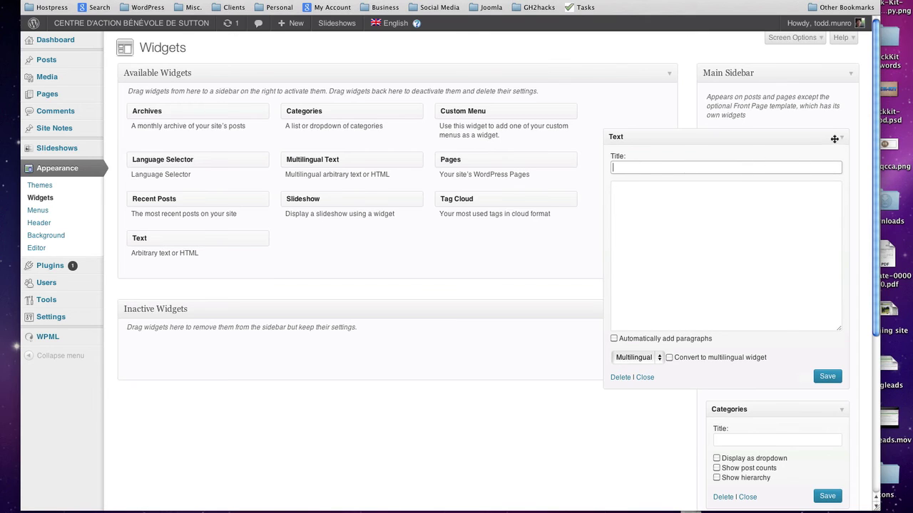
click(843, 138)
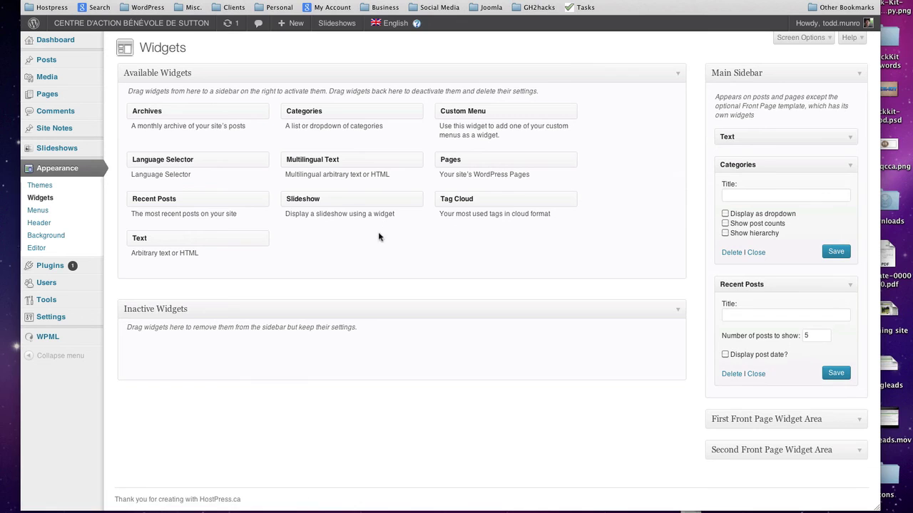
drag(849, 139, 835, 136)
click(617, 377)
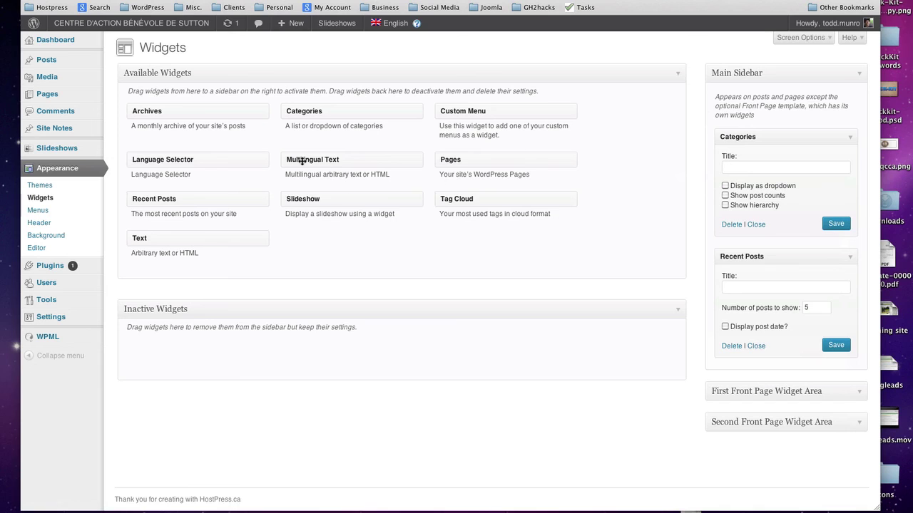
Step: Add an English-only Multilingual Text widget titled 'Our Address' with automatic paragraphs and save it
drag(302, 161, 732, 118)
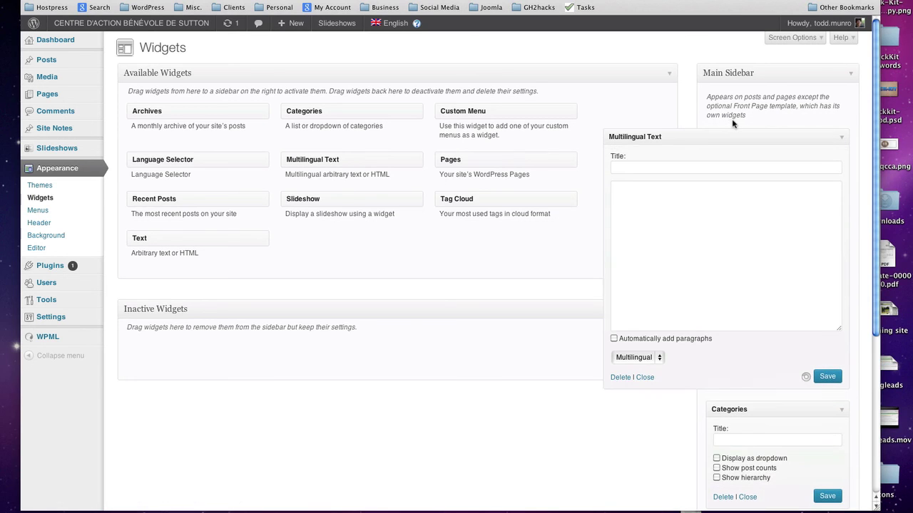
click(622, 358)
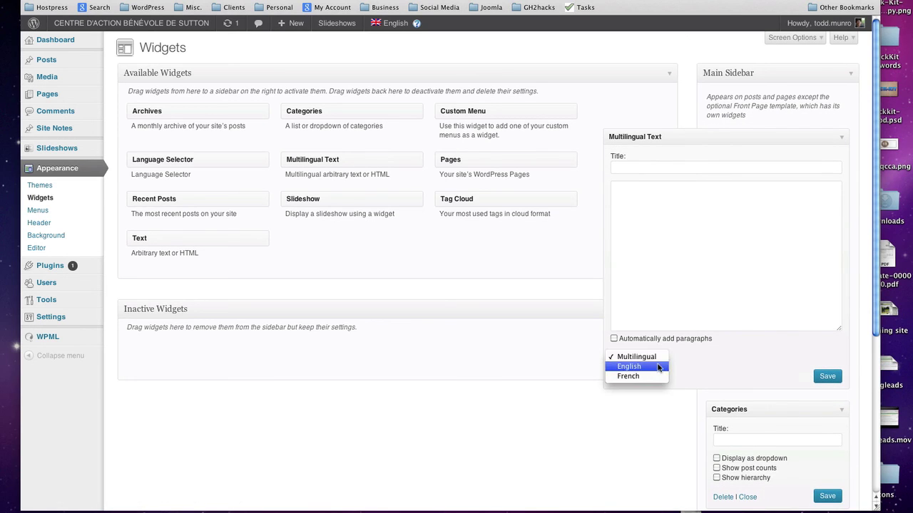
click(658, 366)
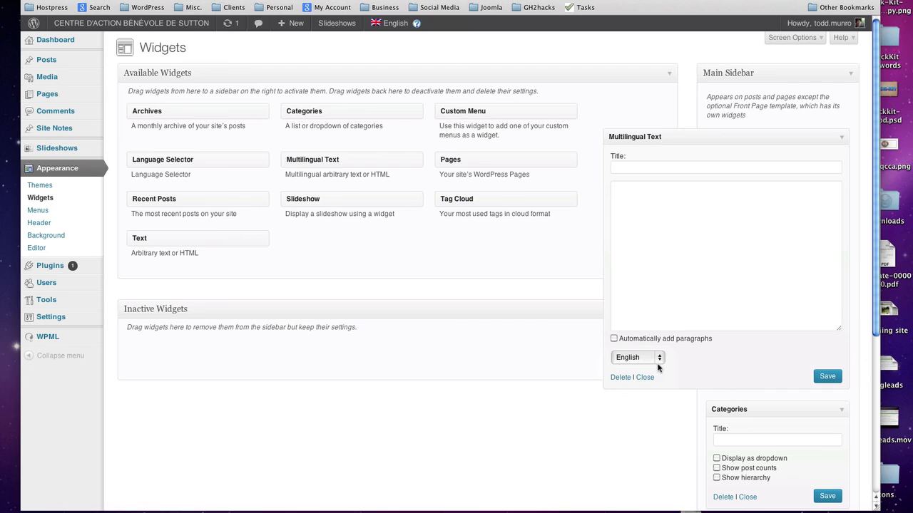
click(613, 339)
click(675, 168)
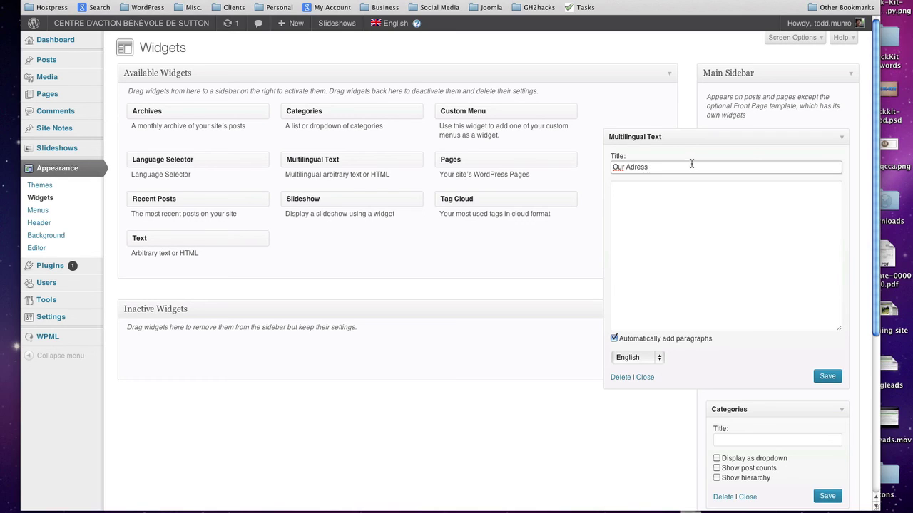
click(630, 169)
text(d)
click(636, 216)
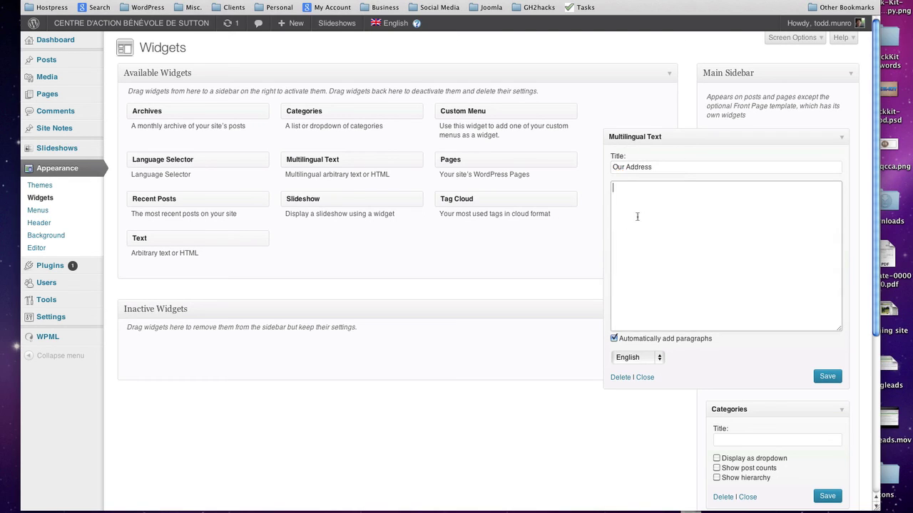
click(823, 379)
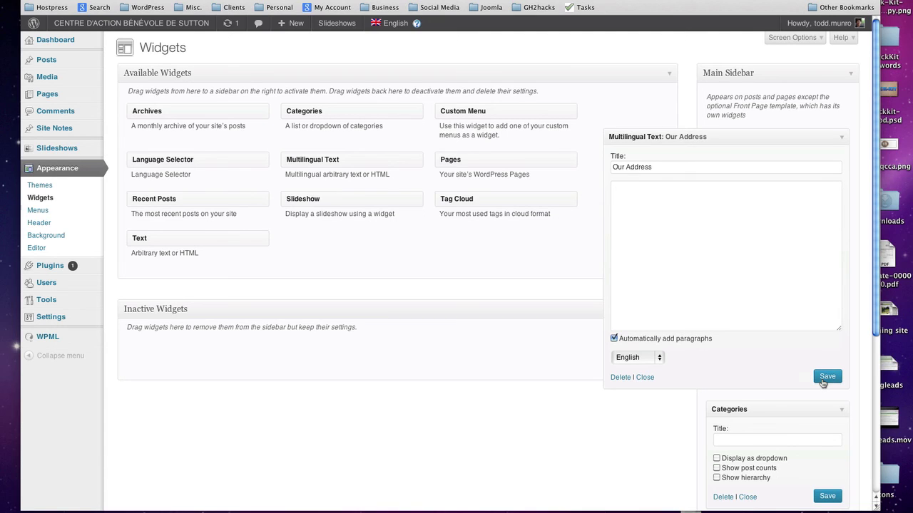
click(840, 139)
Step: Below Our Address, add a French-only Multilingual Text widget 'Notre Adresse' with automatic paragraphs and save
drag(303, 160, 727, 158)
click(649, 197)
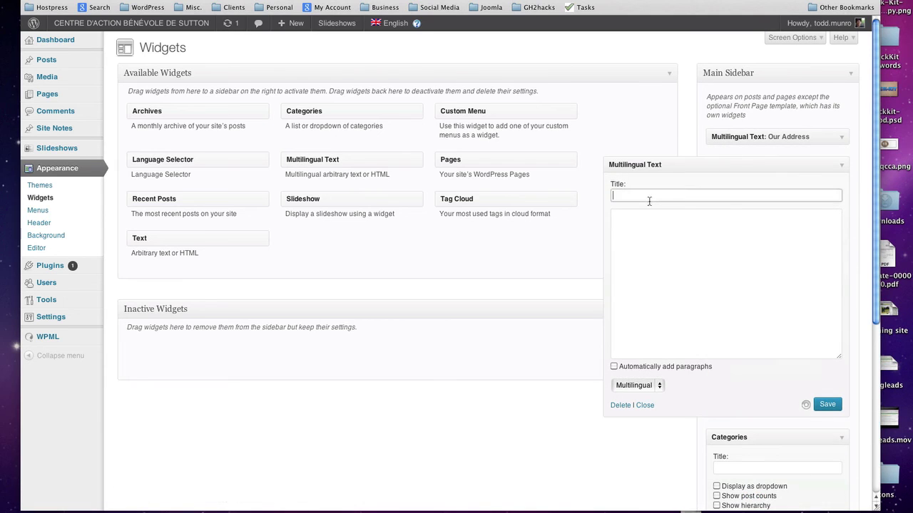
text(Notre Adresse)
click(690, 262)
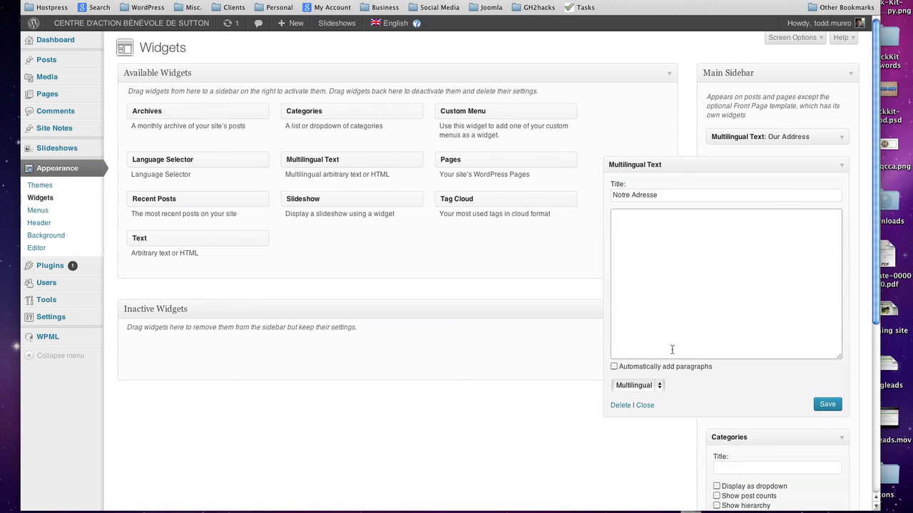
click(659, 385)
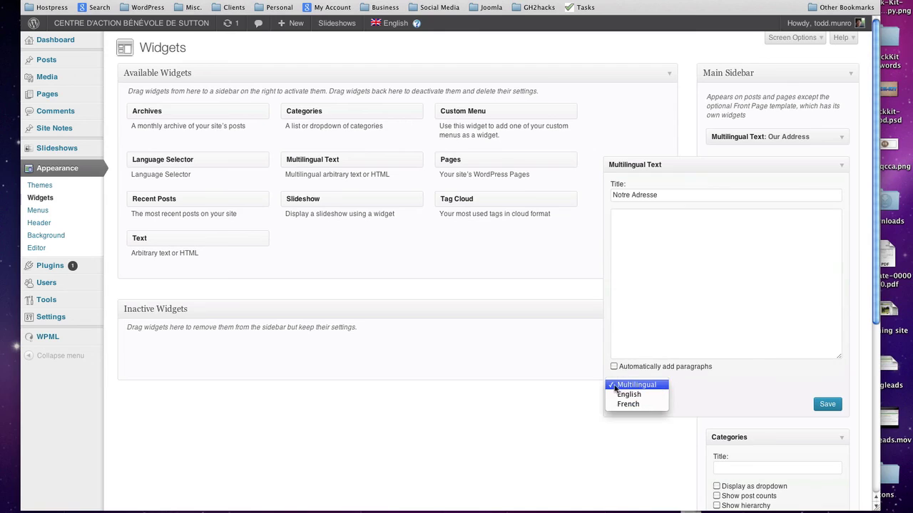
click(627, 403)
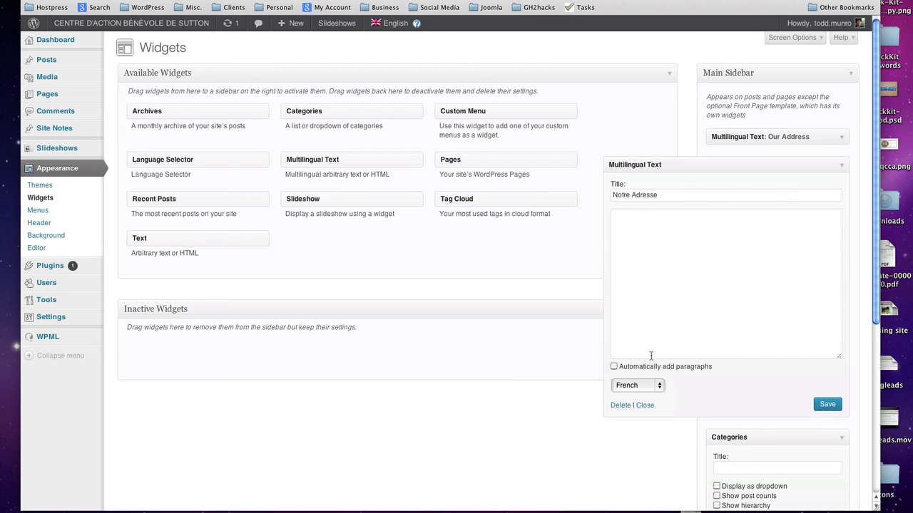
click(614, 366)
click(825, 402)
Step: Return to the live Contribute page tab and switch it to the French Contribuer version
key(ctrl+Tab)
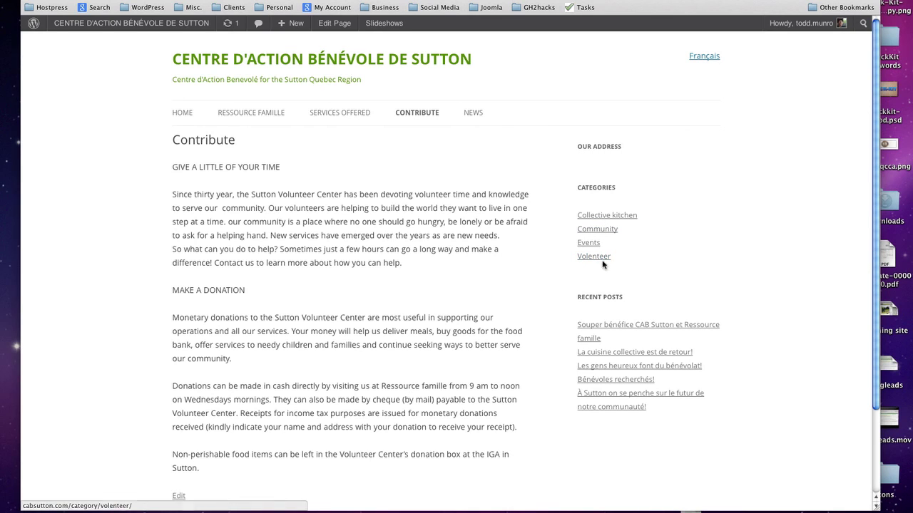
click(710, 60)
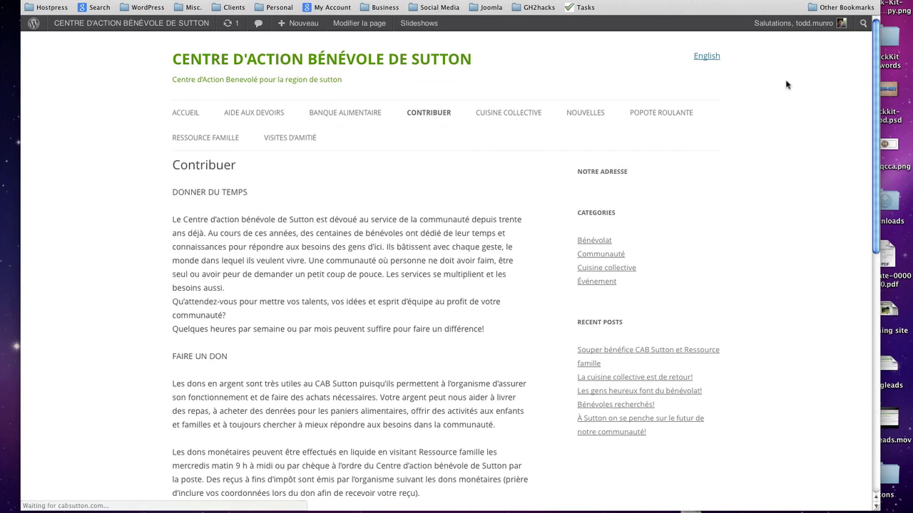